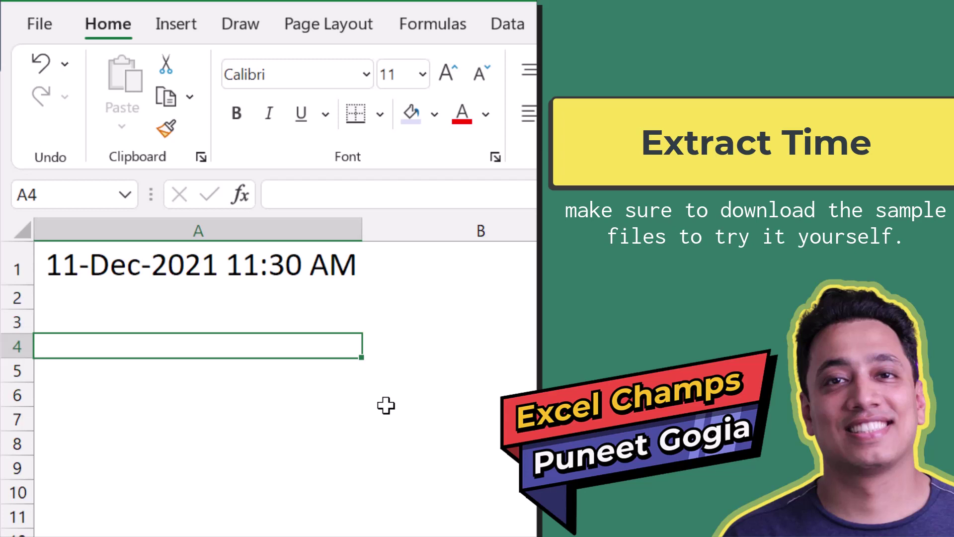
Enter the formula =A1-INT(A1) in cell A4 to extract the time from A1, and apply the time number format.
{"action": "type", "text": "="}
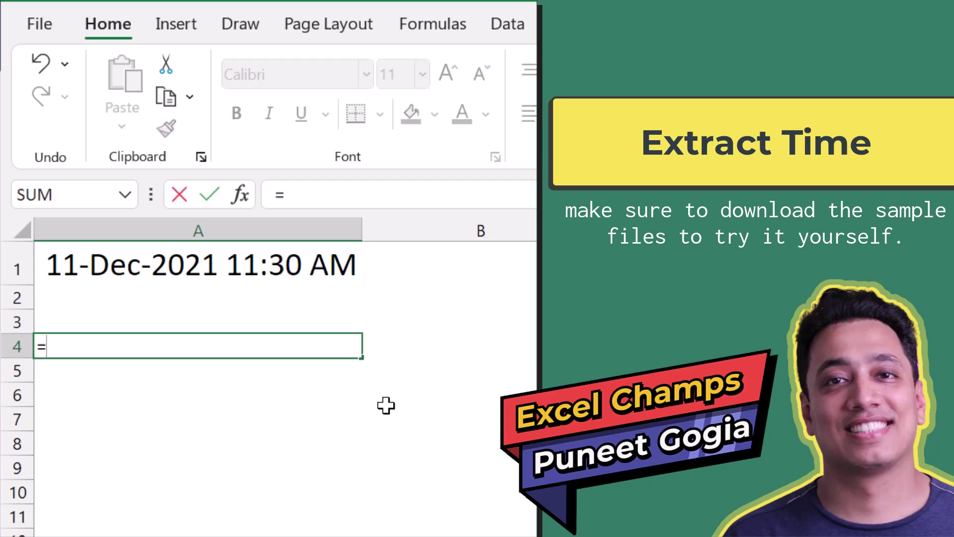
{"action": "key", "text": "Up"}
{"action": "key", "text": "Up"}
{"action": "key", "text": "Up"}
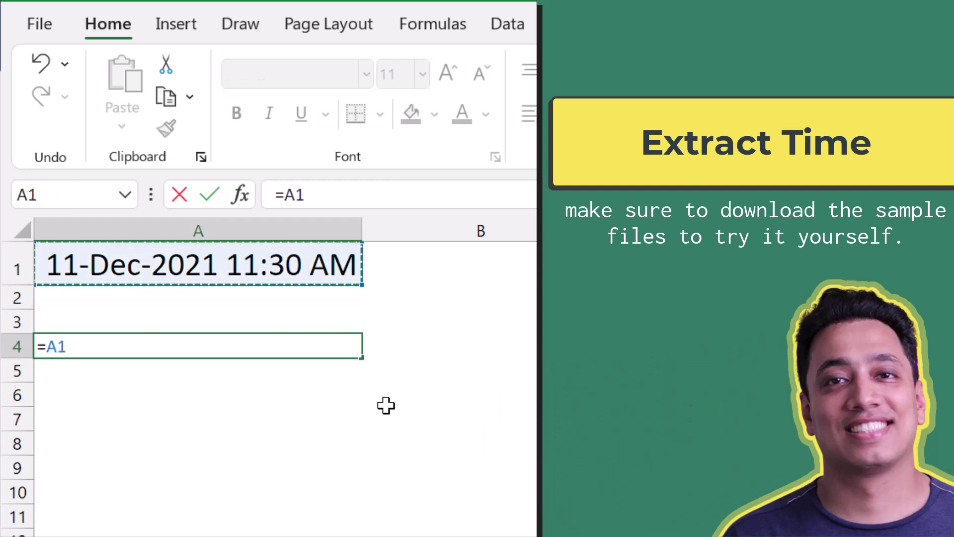
{"action": "type", "text": "-INt"}
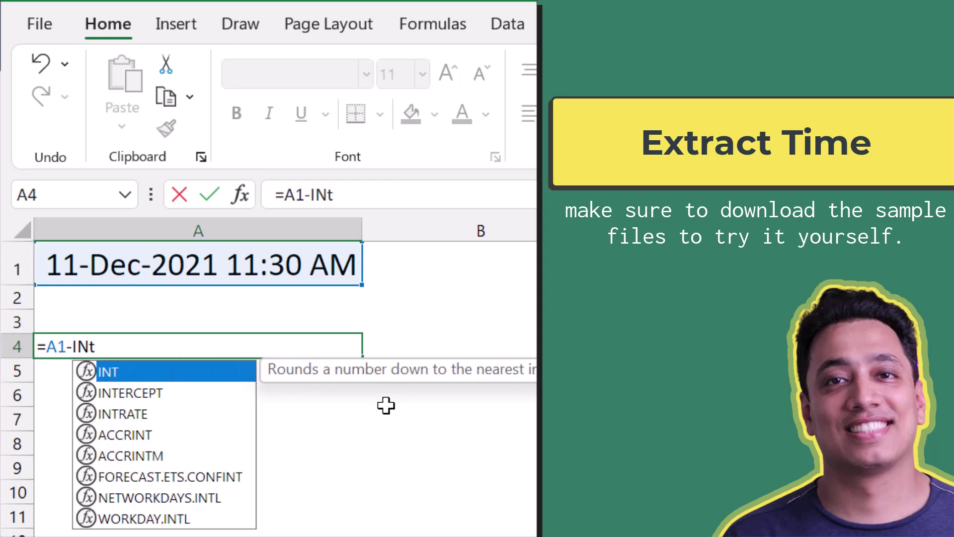
{"action": "key", "text": "Tab"}
{"action": "key", "text": "Up"}
{"action": "key", "text": "Up"}
{"action": "key", "text": "Up"}
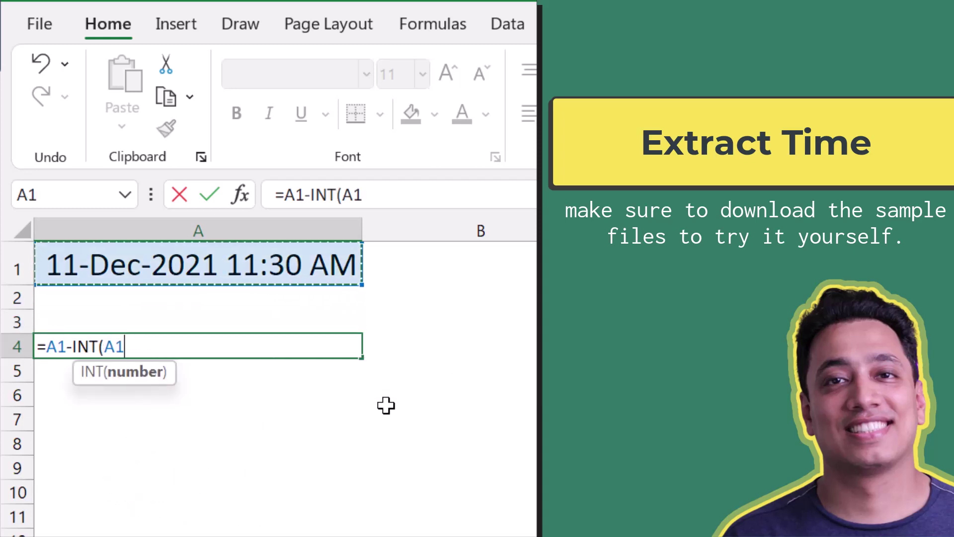
{"action": "type", "text": ")"}
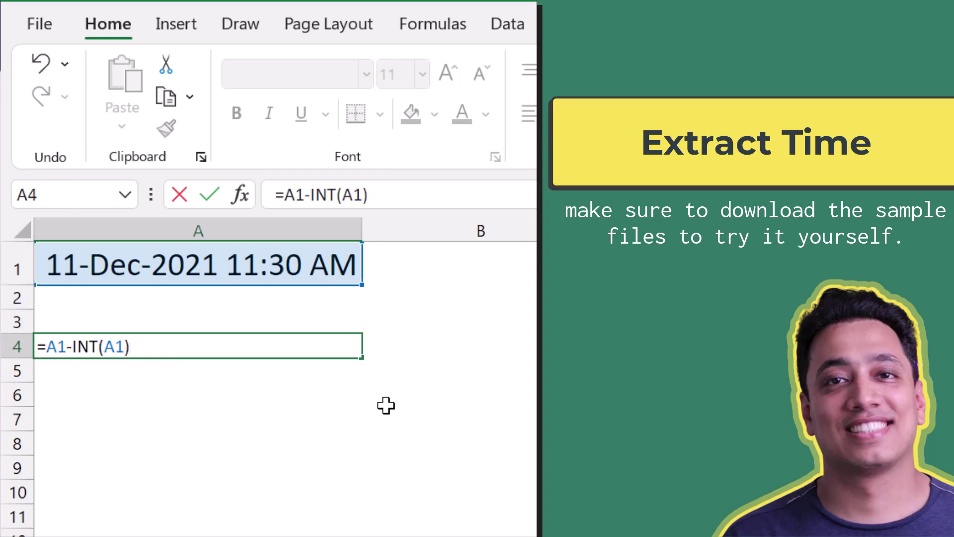
{"action": "key", "text": "Return"}
{"action": "key", "text": "Up"}
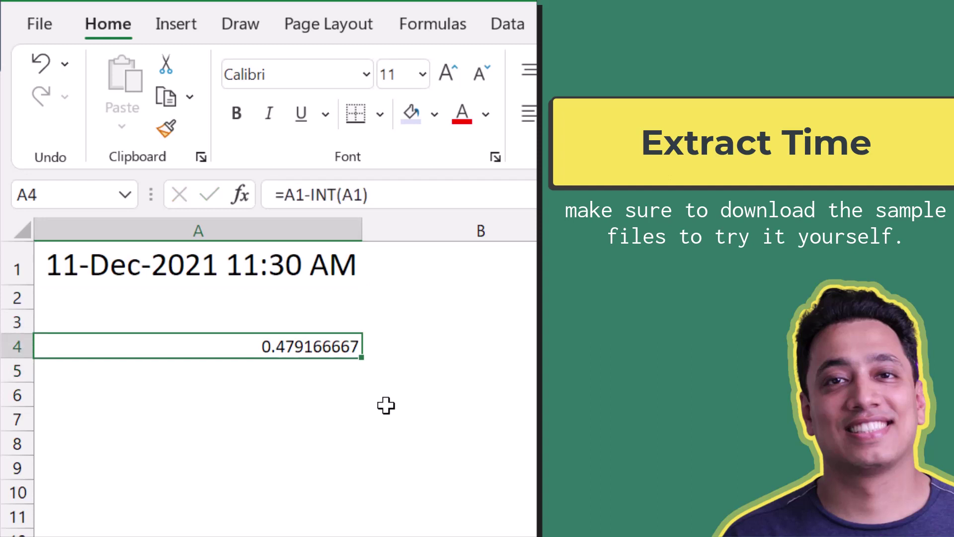
{"action": "key", "text": "ctrl+shift+2"}
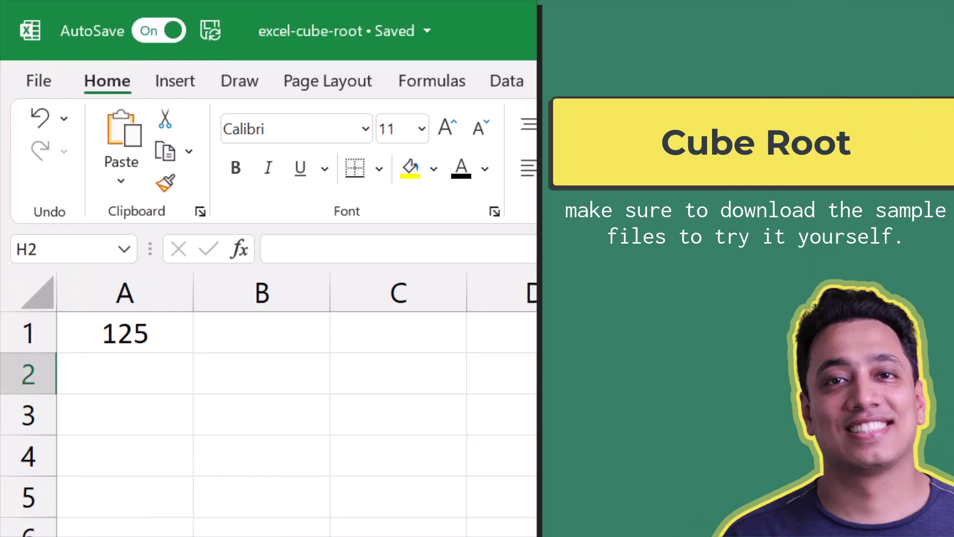
Calculate the cube root of A1 in cell B1 with the formula =POWER(A1,1/3).
{"action": "left_click", "coordinate": [275, 332]}
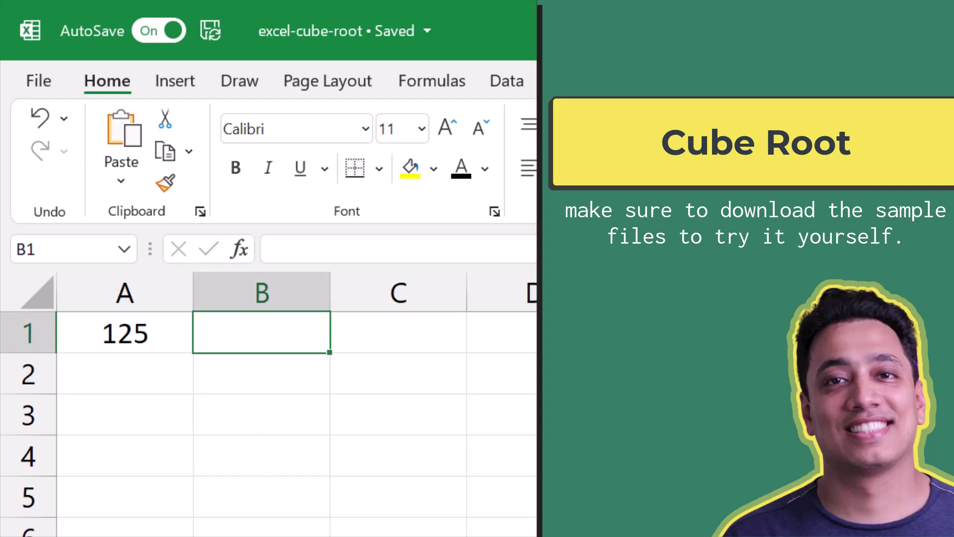
{"action": "type", "text": "=pOWE"}
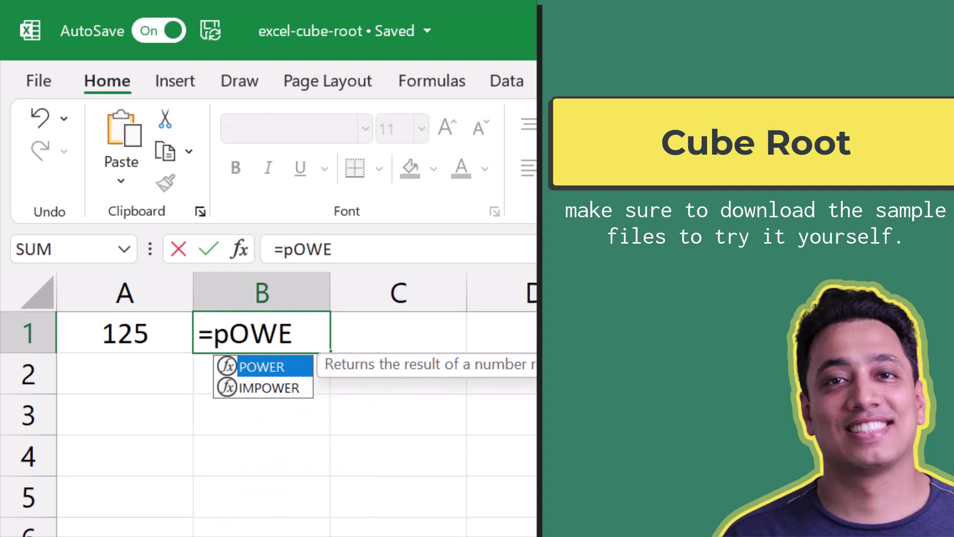
{"action": "key", "text": "Tab"}
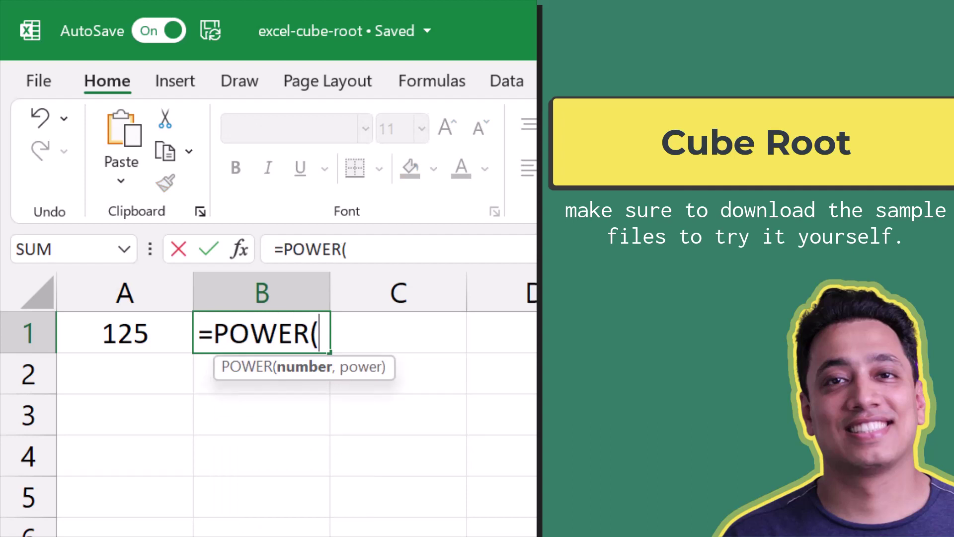
{"action": "left_click", "coordinate": [125, 332]}
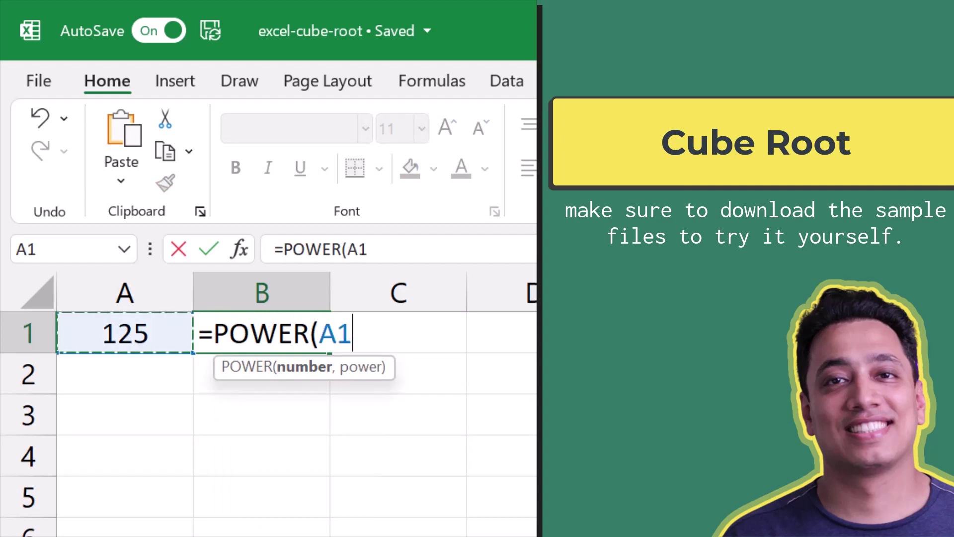
{"action": "type", "text": ","}
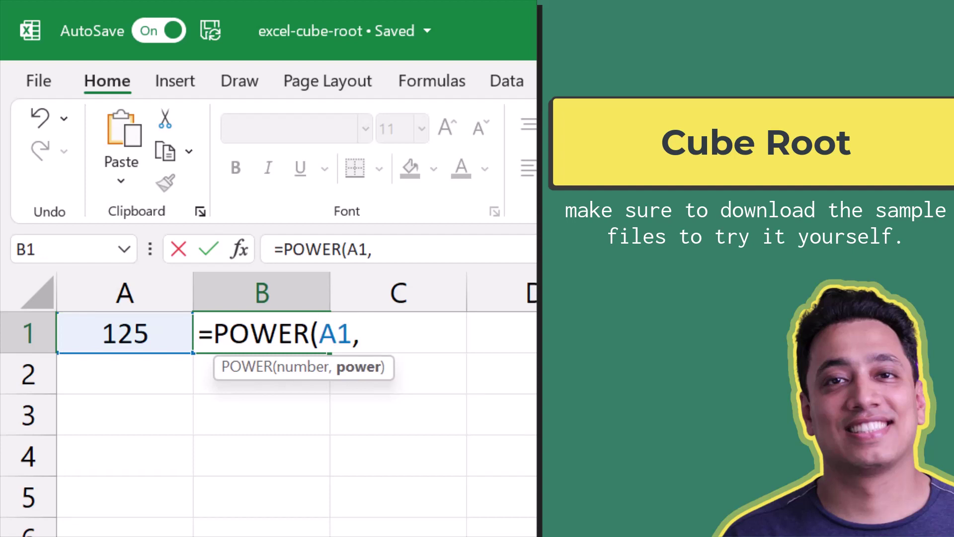
{"action": "type", "text": "1/3)"}
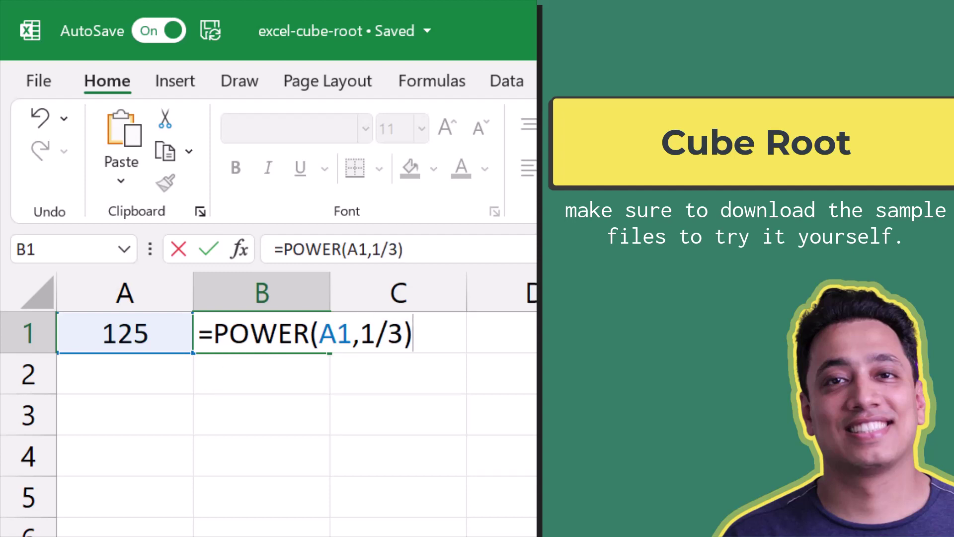
{"action": "key", "text": "Return"}
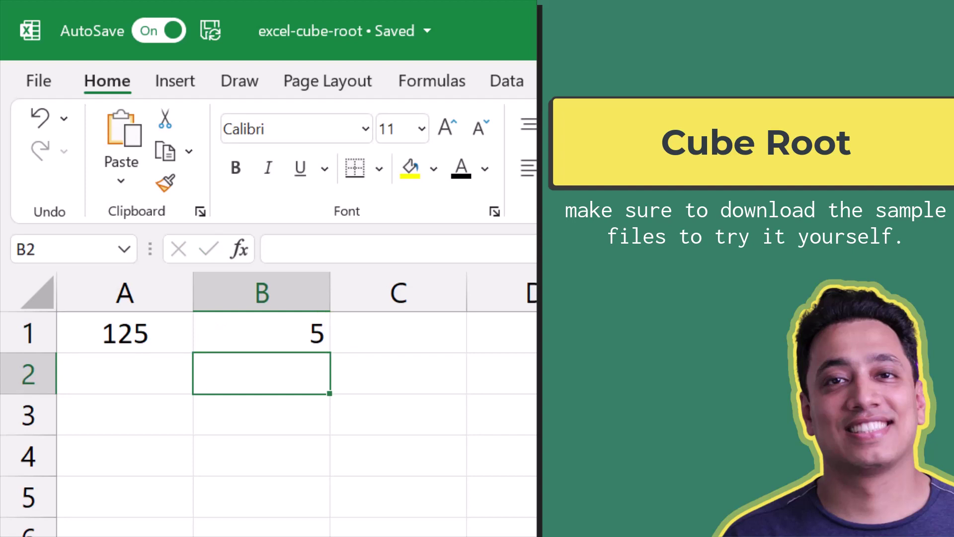
Calculate the cube root of A1 in cell B3 using the exponent operator, with the formula =A1^(1/3).
{"action": "key", "text": "Down"}
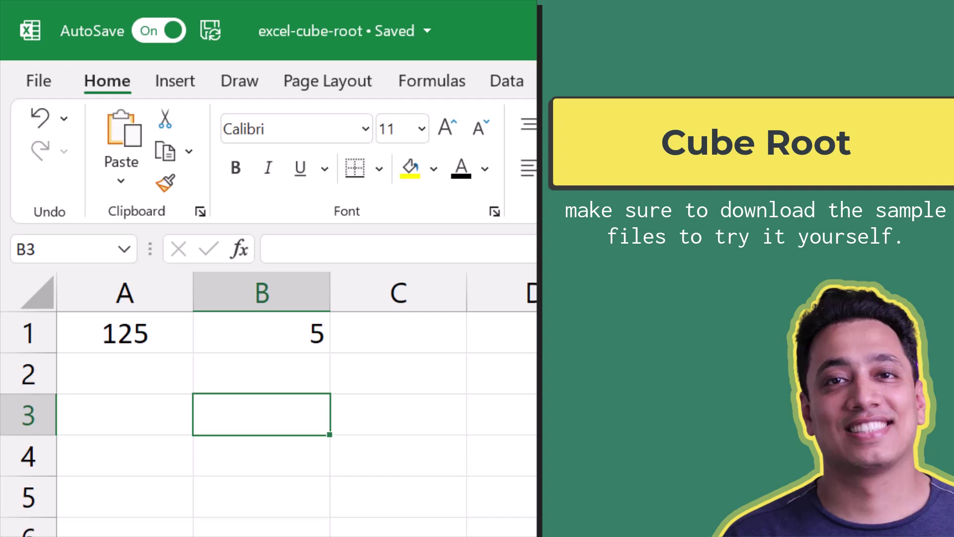
{"action": "type", "text": "="}
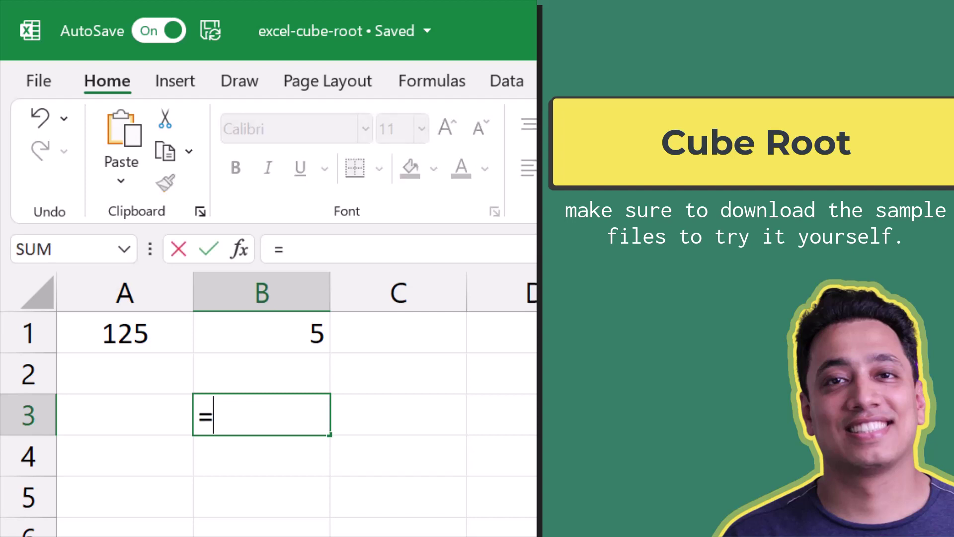
{"action": "key", "text": "Left"}
{"action": "key", "text": "Up"}
{"action": "key", "text": "Up"}
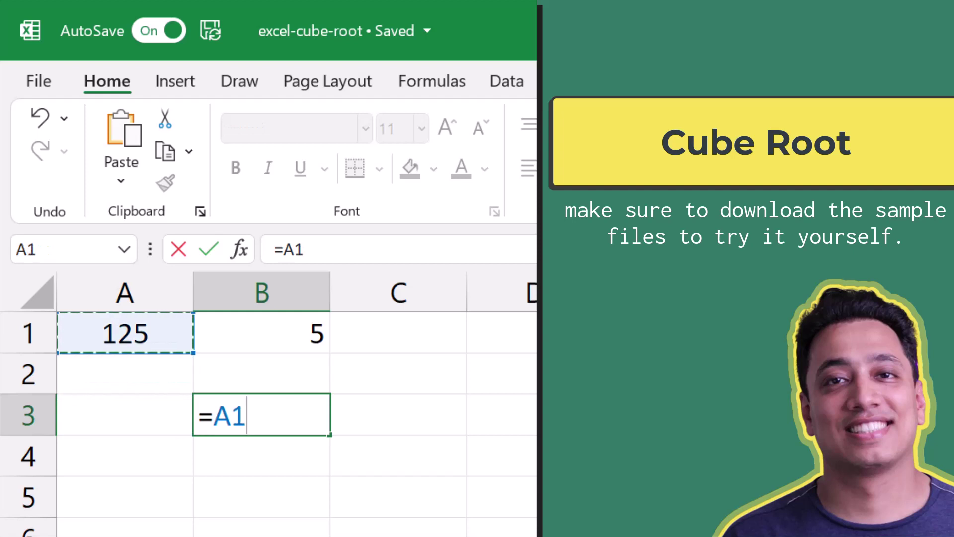
{"action": "type", "text": "^"}
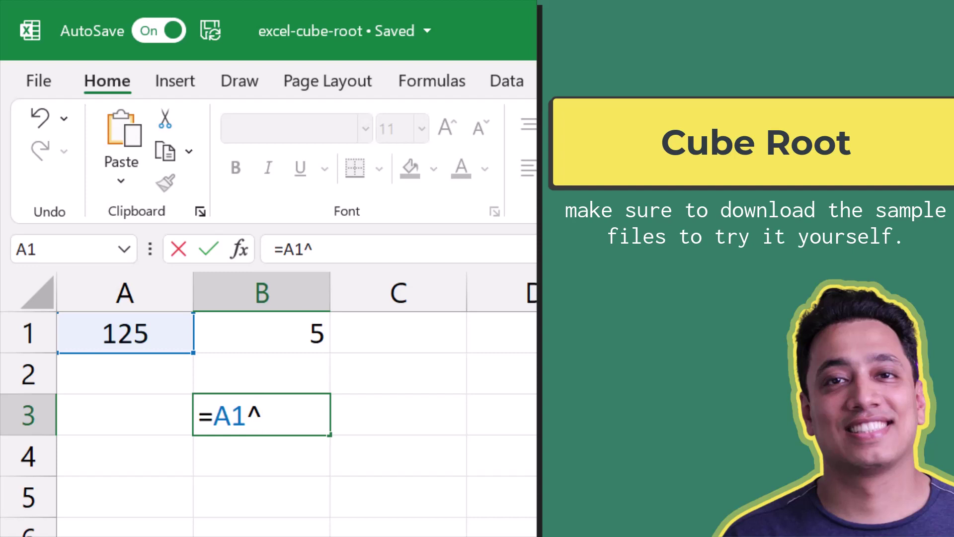
{"action": "type", "text": "(1/3)"}
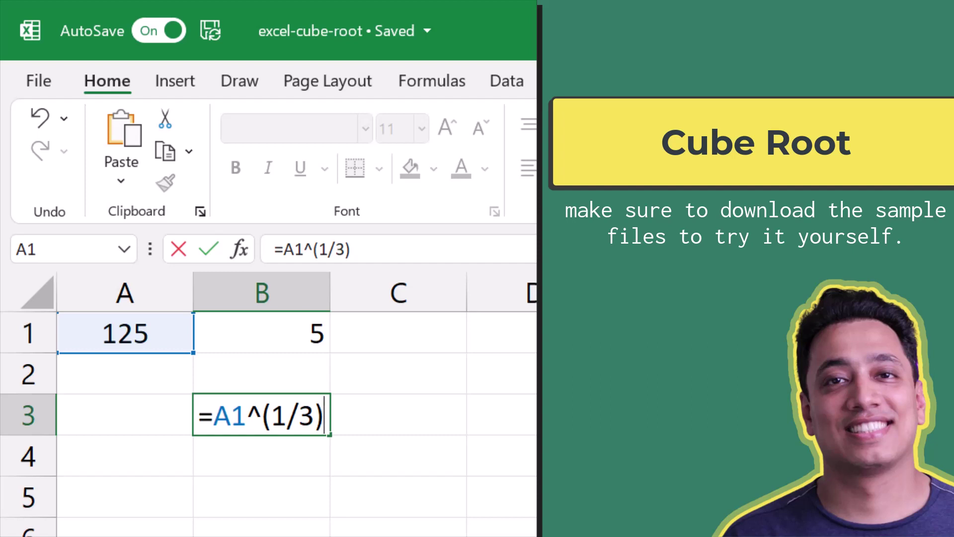
{"action": "key", "text": "Return"}
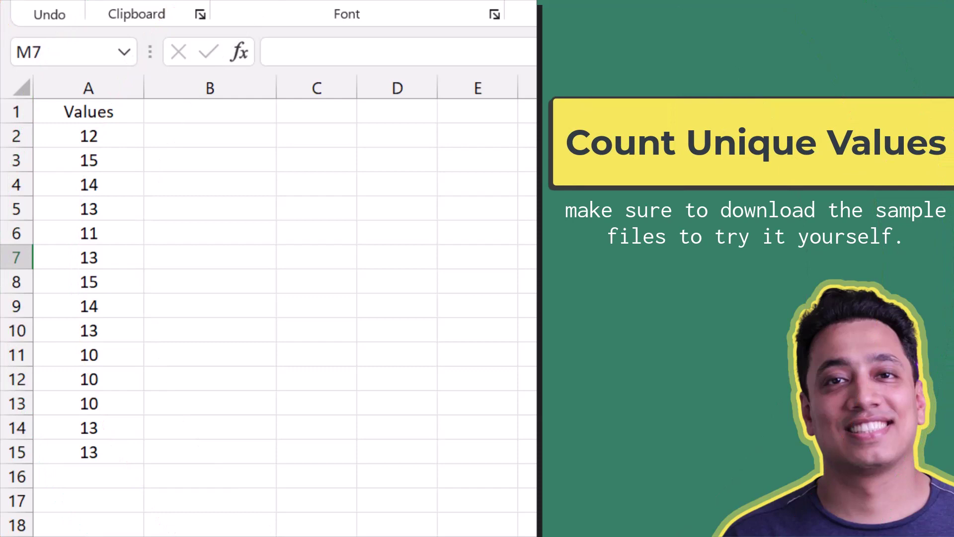
Start a formula in cell B3 that nests UNIQUE inside COUNTA, with the range A2:A15 as the array.
{"action": "left_click", "coordinate": [231, 165]}
{"action": "type", "text": "=Count"}
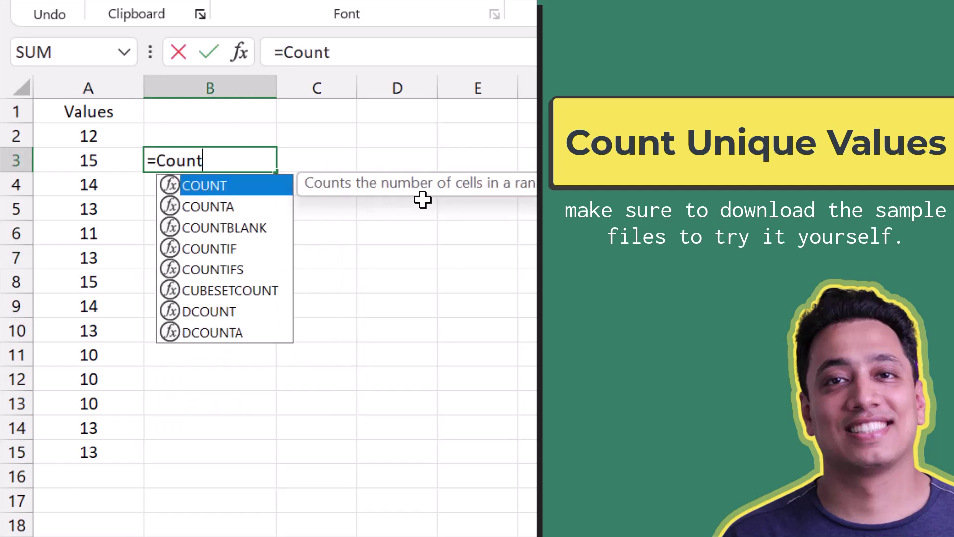
{"action": "key", "text": "Down"}
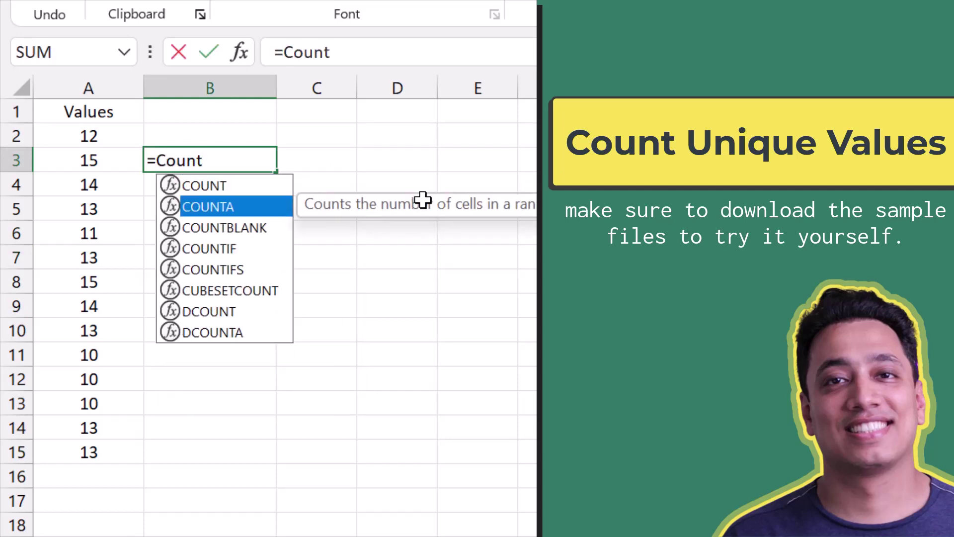
{"action": "key", "text": "Tab"}
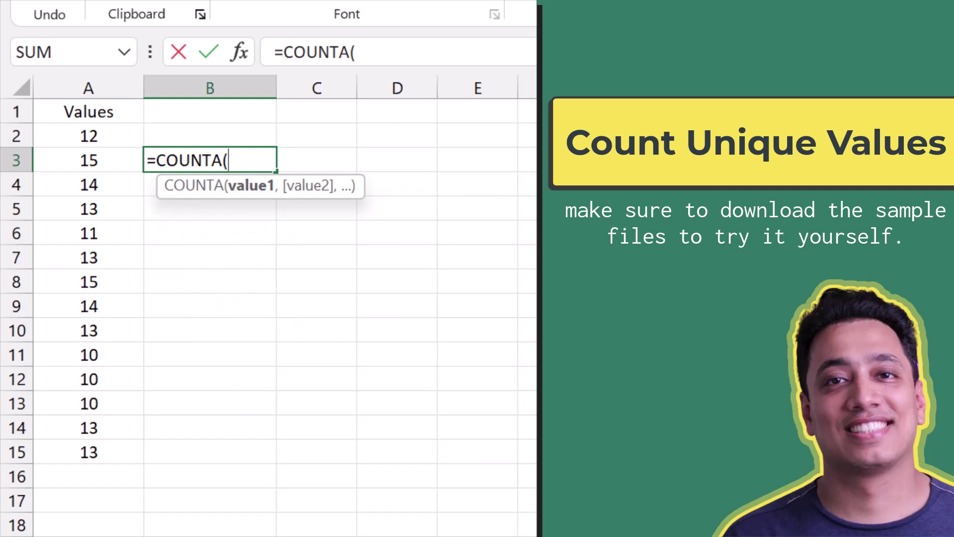
{"action": "type", "text": "un"}
{"action": "key", "text": "Down"}
{"action": "key", "text": "Down"}
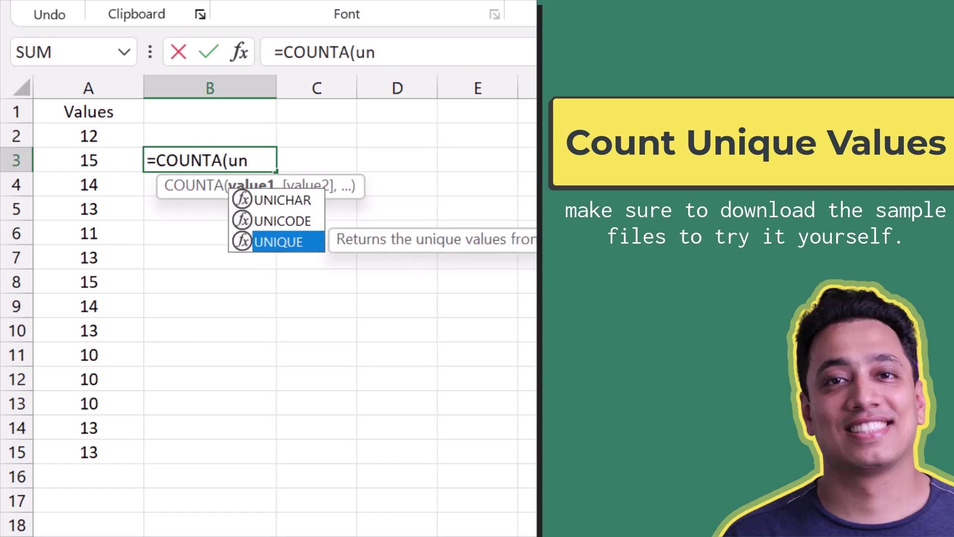
{"action": "key", "text": "Tab"}
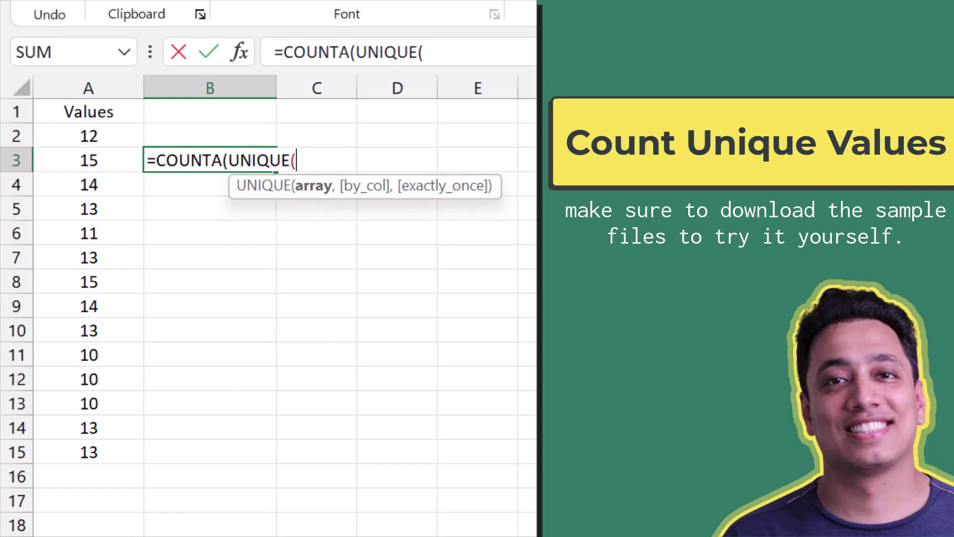
{"action": "left_click_drag", "start_coordinate": [105, 132], "coordinate": [102, 448]}
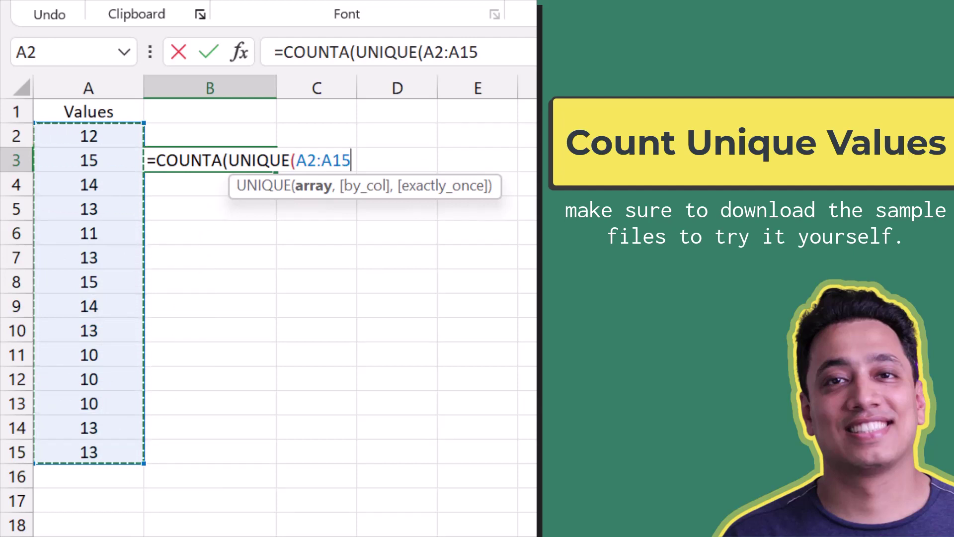
Set UNIQUE's by_col and exactly_once arguments to FALSE and complete the COUNTA formula in B3.
{"action": "type", "text": ","}
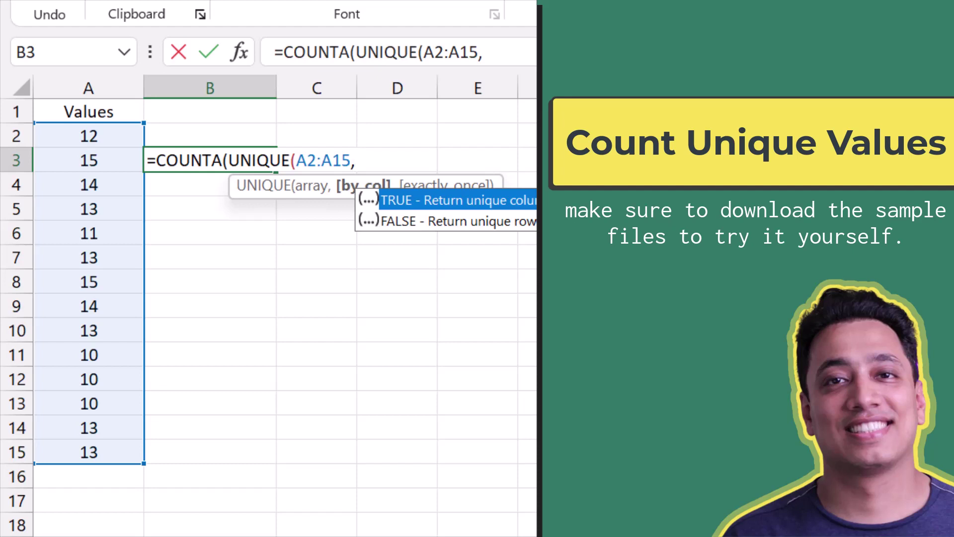
{"action": "key", "text": "Down"}
{"action": "key", "text": "Tab"}
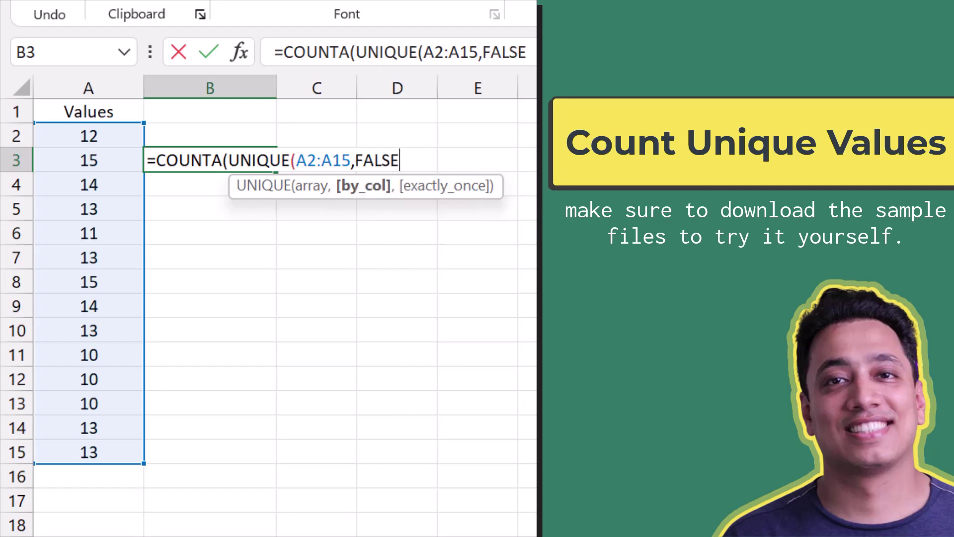
{"action": "type", "text": ","}
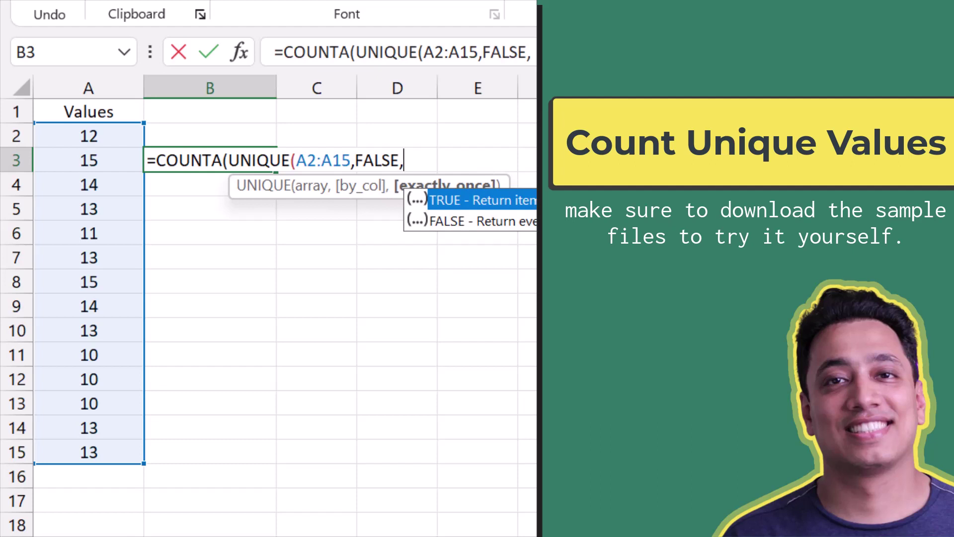
{"action": "key", "text": "Down"}
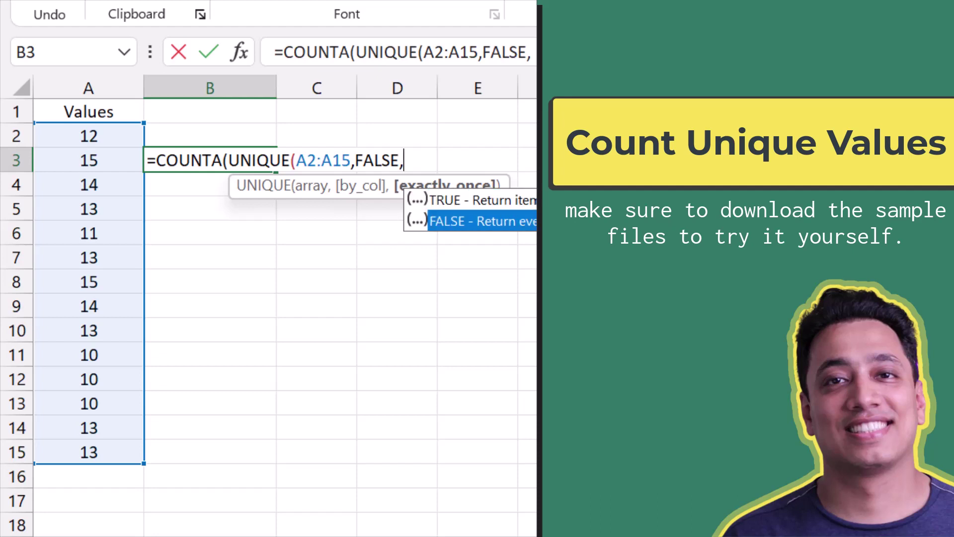
{"action": "key", "text": "Tab"}
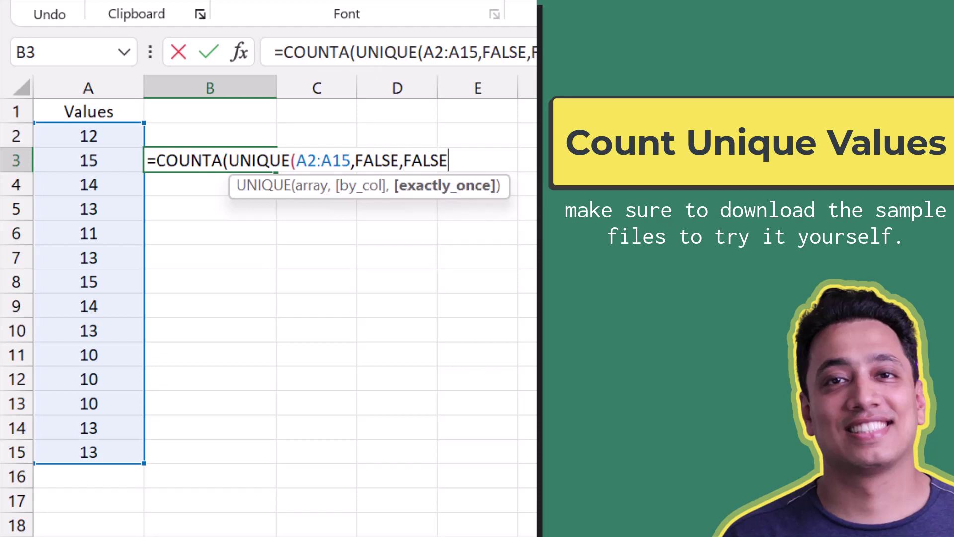
{"action": "type", "text": ")"}
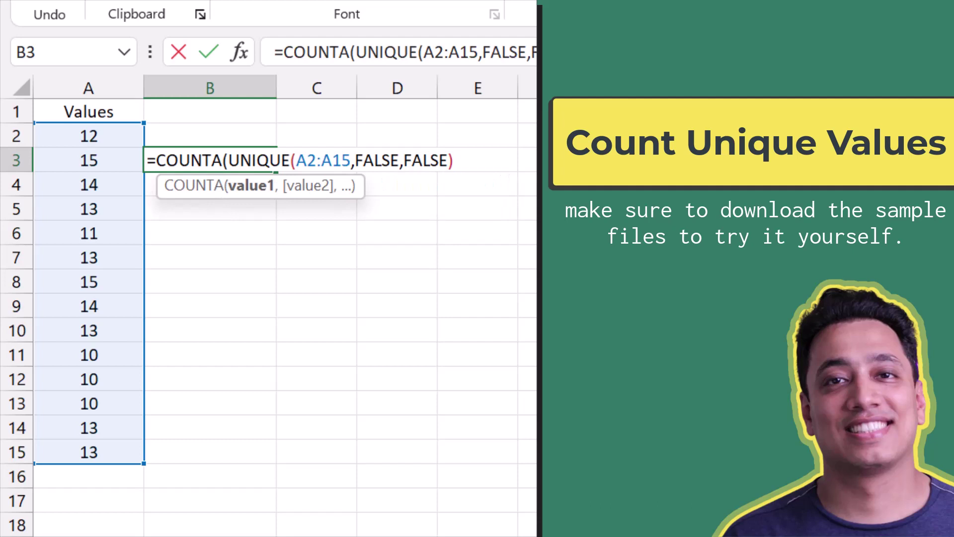
{"action": "type", "text": ")"}
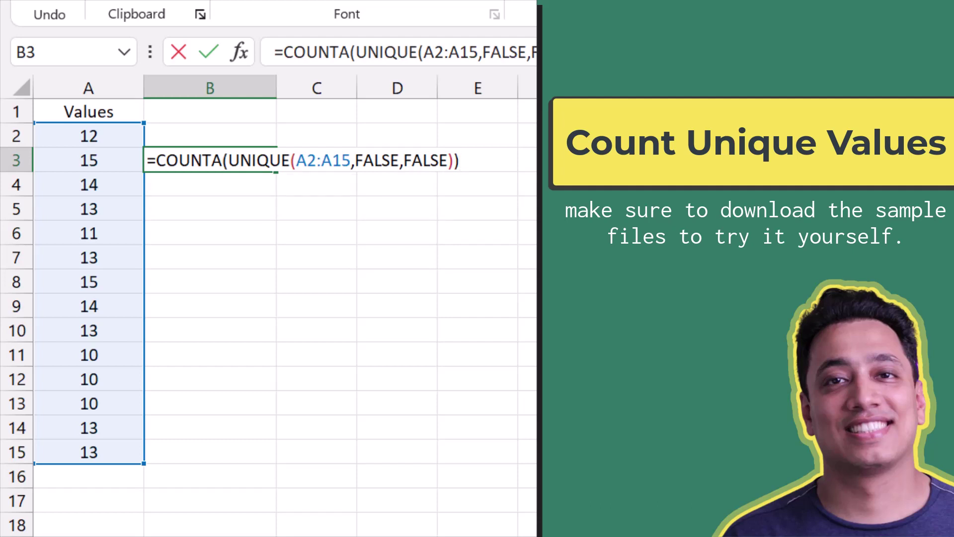
{"action": "key", "text": "Return"}
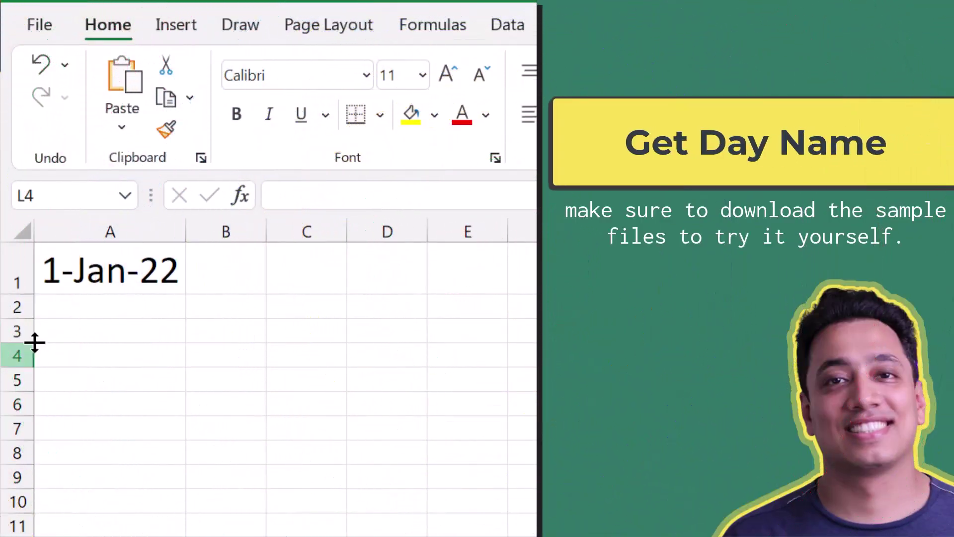
Get the abbreviated day name of the date in A1 in cell A3 with the formula =TEXT(A1,"ddd").
{"action": "left_click", "coordinate": [73, 330]}
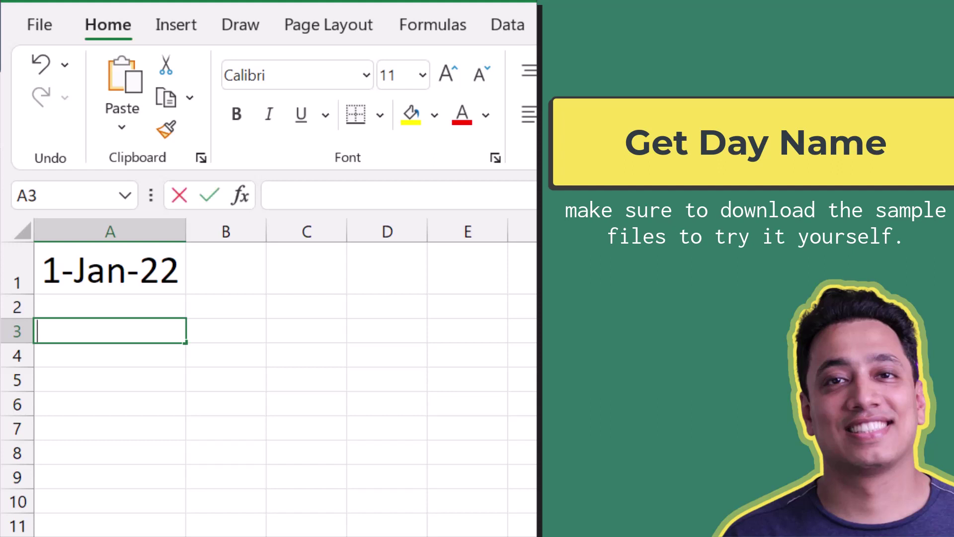
{"action": "type", "text": "=TExt"}
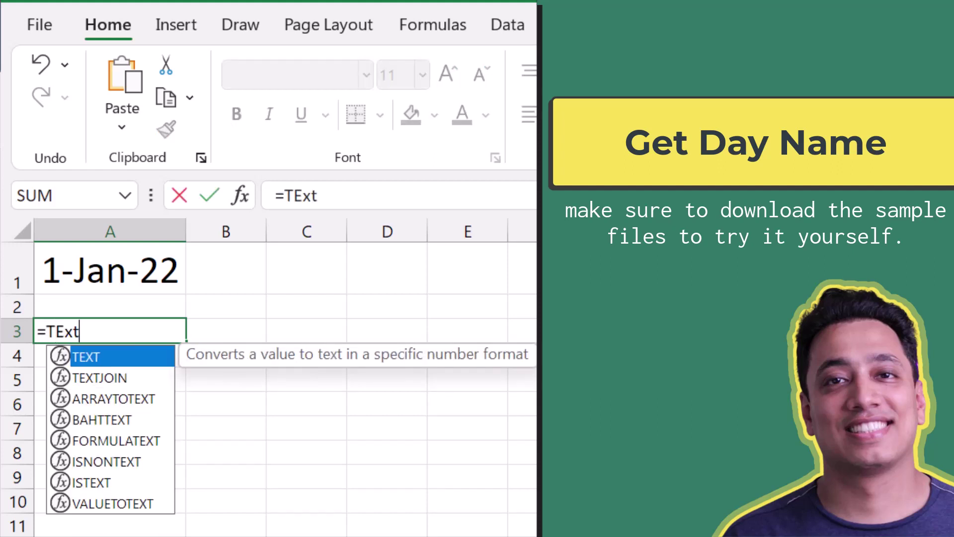
{"action": "key", "text": "Tab"}
{"action": "key", "text": "Up"}
{"action": "key", "text": "Up"}
{"action": "type", "text": ",\""}
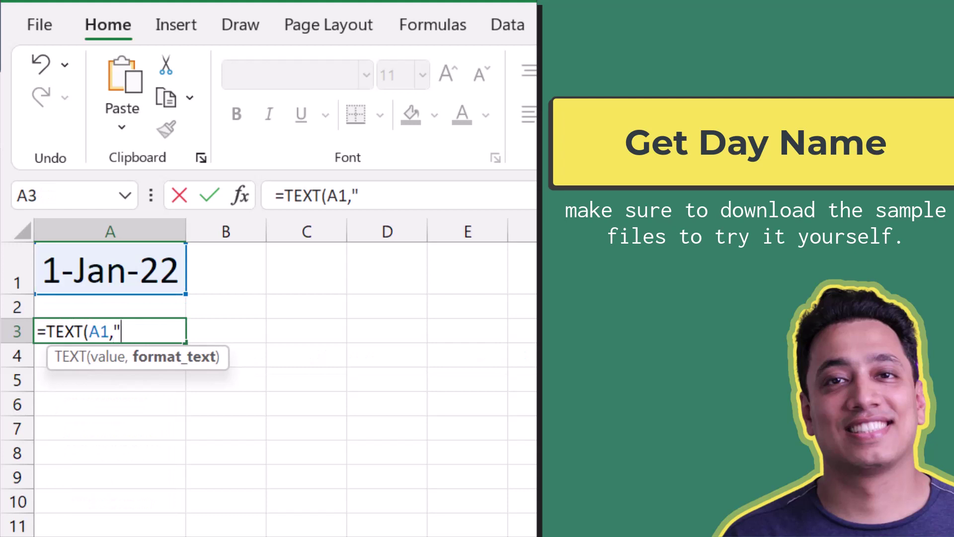
{"action": "type", "text": "ddd\""}
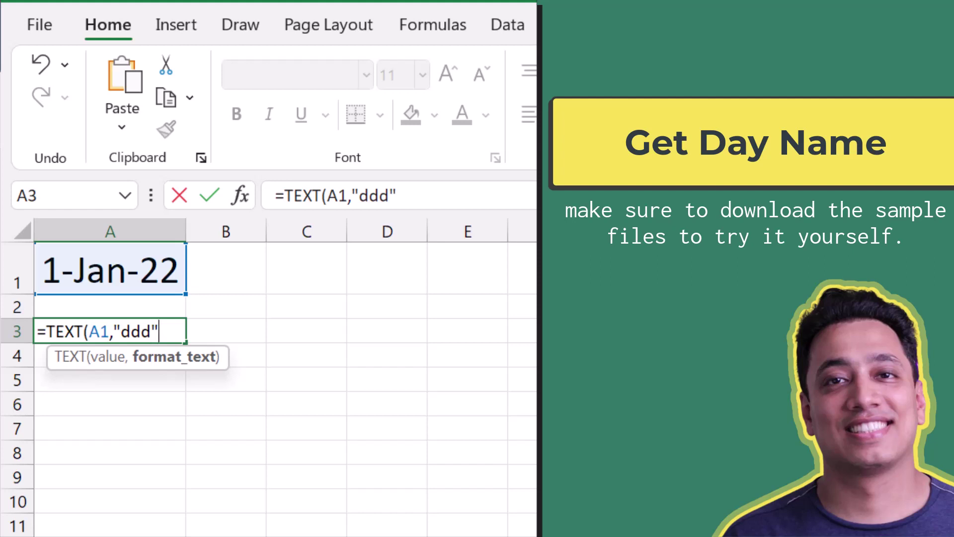
{"action": "type", "text": ")"}
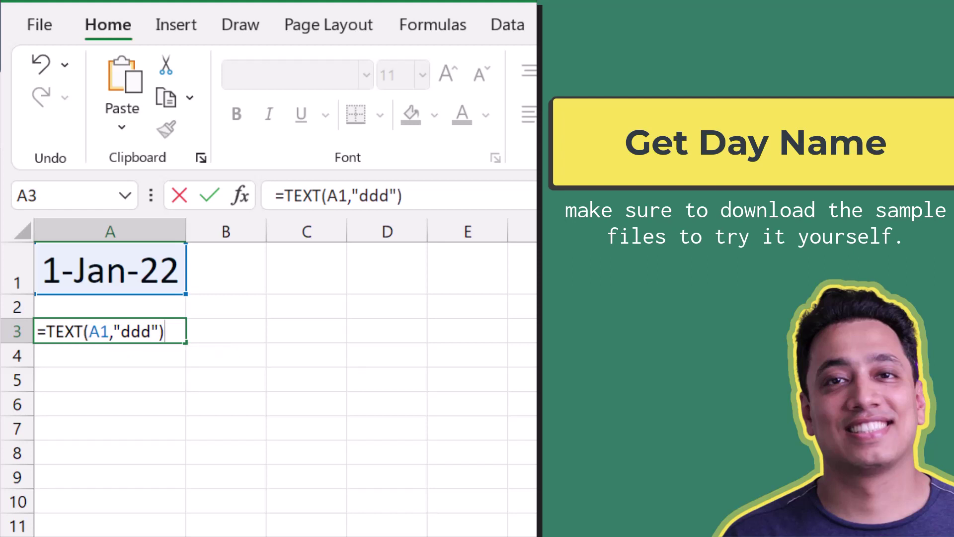
{"action": "key", "text": "Return"}
Change the format code in A3's TEXT formula to "dddd" to return the full day name.
{"action": "left_click", "coordinate": [138, 330]}
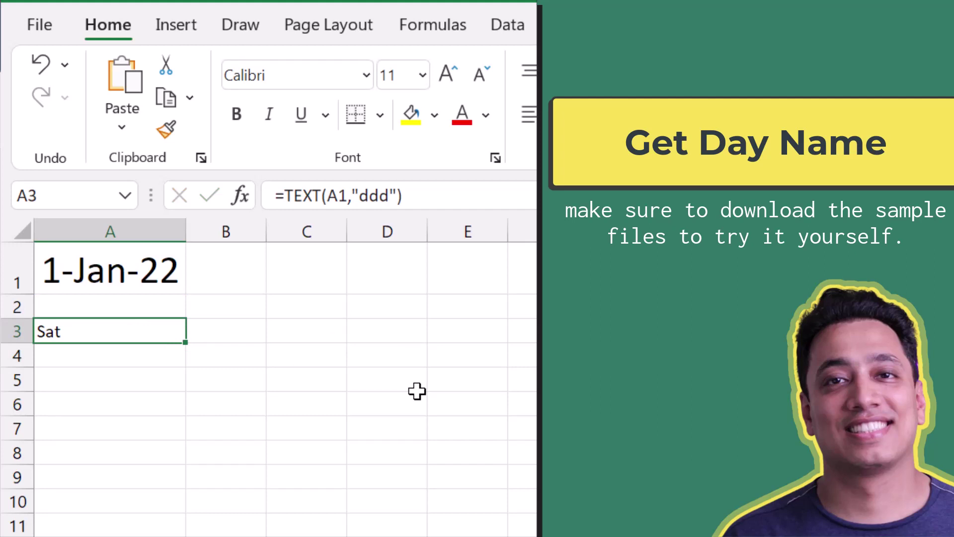
{"action": "double_click", "coordinate": [132, 329]}
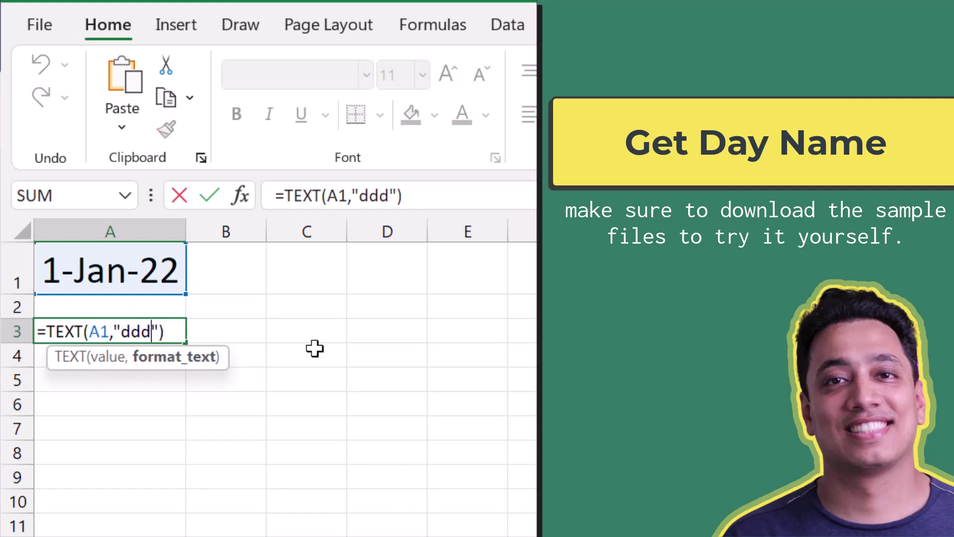
{"action": "type", "text": "s"}
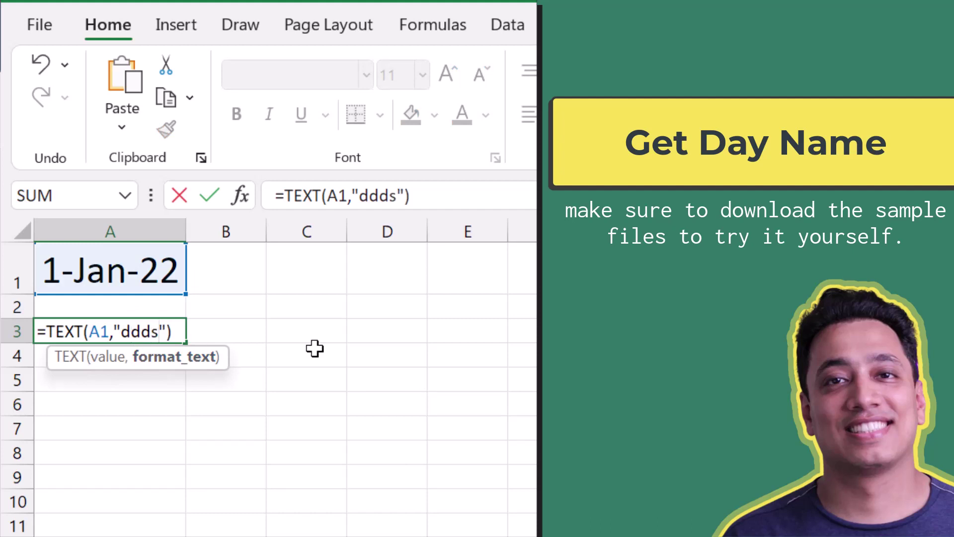
{"action": "key", "text": "BackSpace"}
{"action": "type", "text": "d"}
{"action": "key", "text": "Return"}
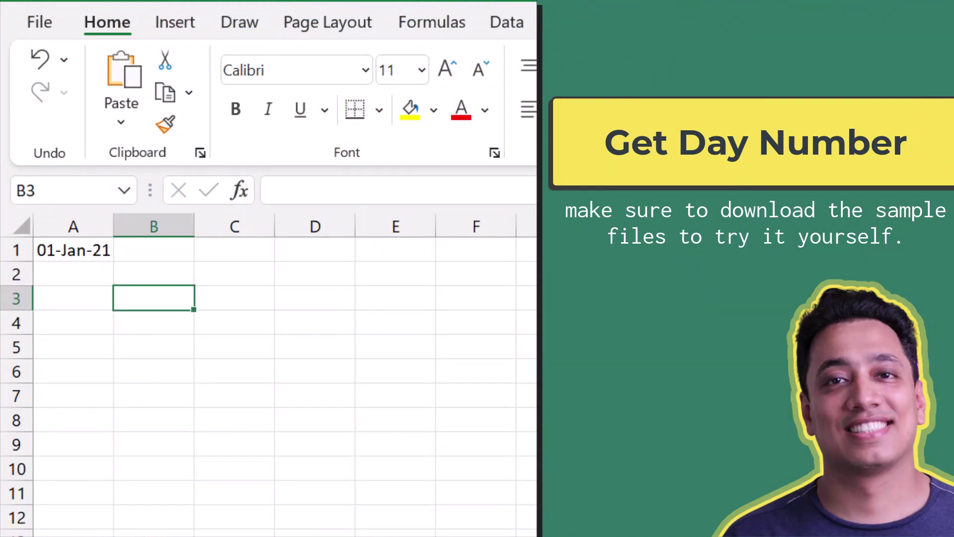
Get the day of the month from the date in A1 in cell B3 with the formula =DAY(A1).
{"action": "left_click", "coordinate": [953, 371]}
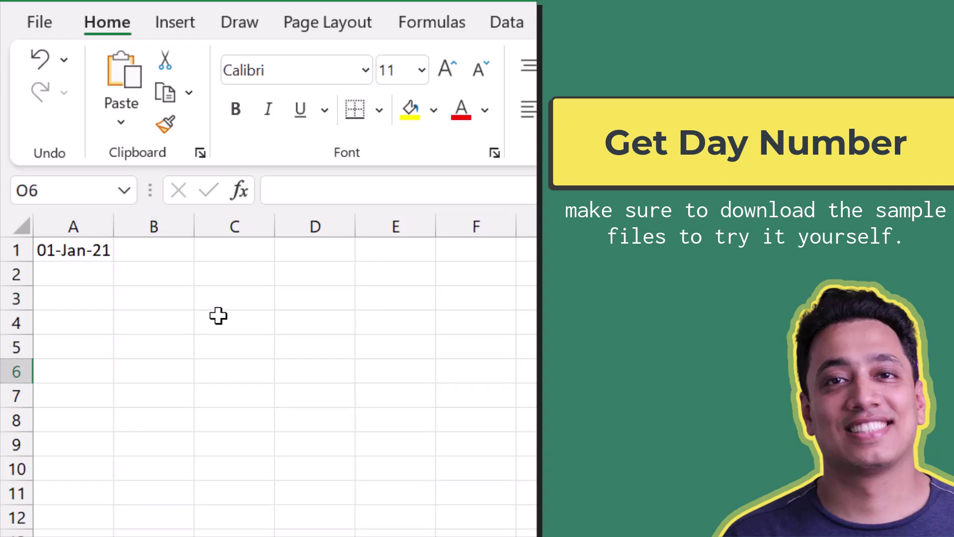
{"action": "left_click", "coordinate": [181, 296]}
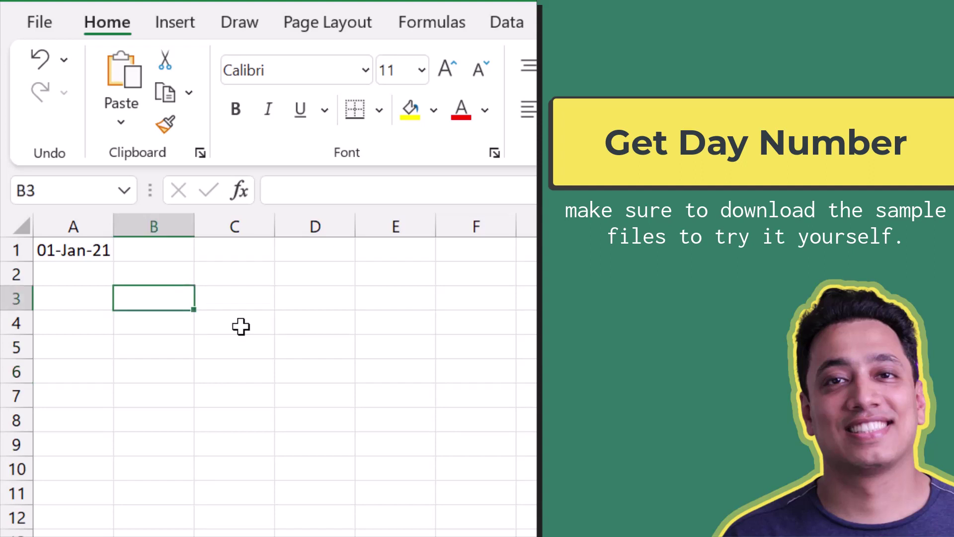
{"action": "type", "text": "=Day"}
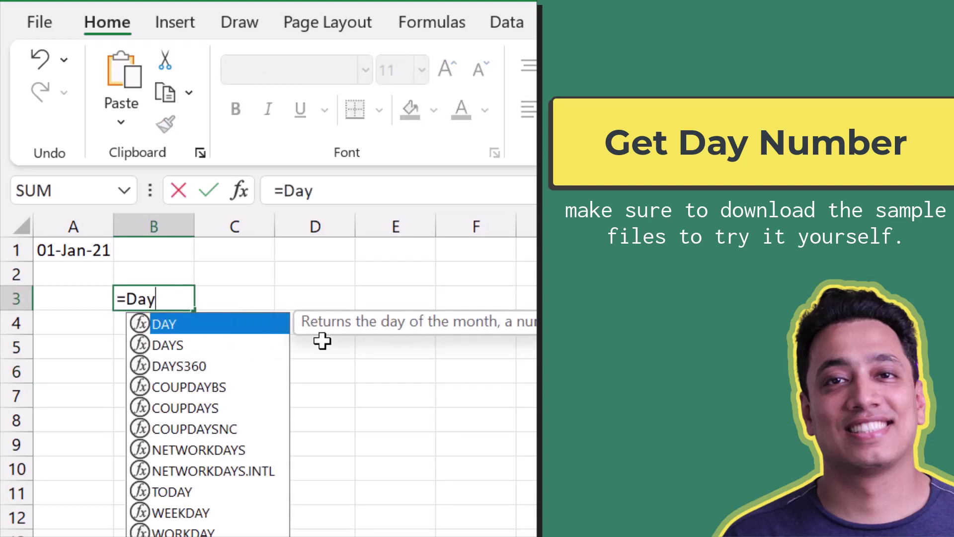
{"action": "key", "text": "Tab"}
{"action": "key", "text": "Left"}
{"action": "key", "text": "Up"}
{"action": "key", "text": "Up"}
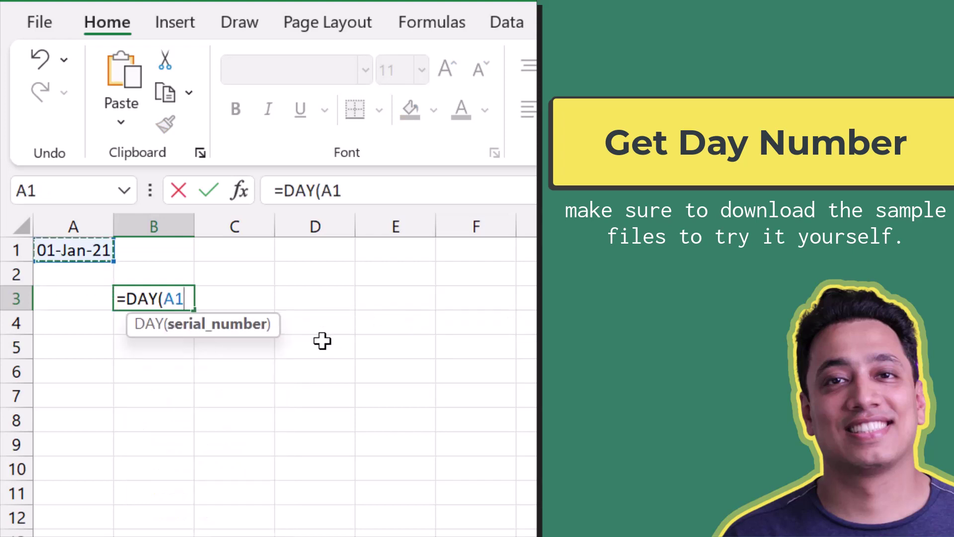
{"action": "type", "text": ")"}
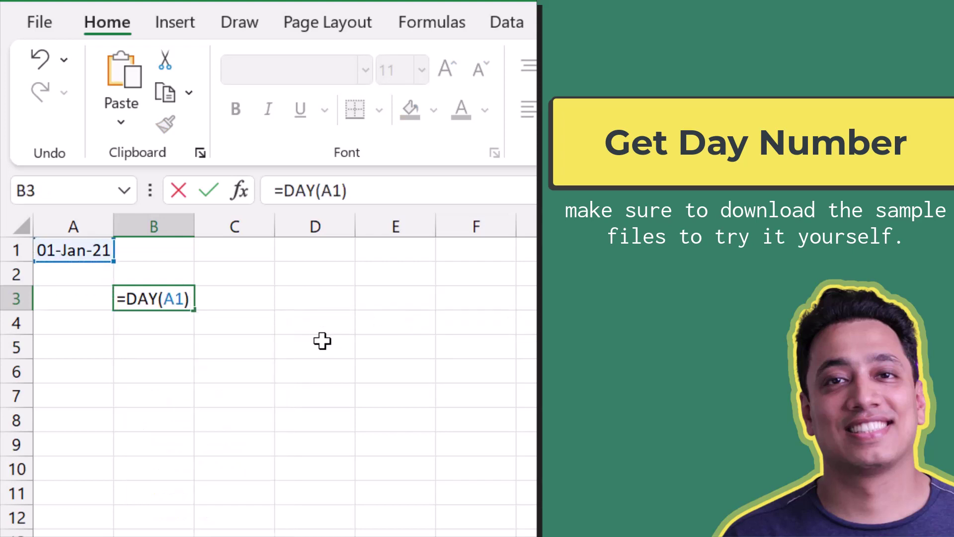
{"action": "key", "text": "Return"}
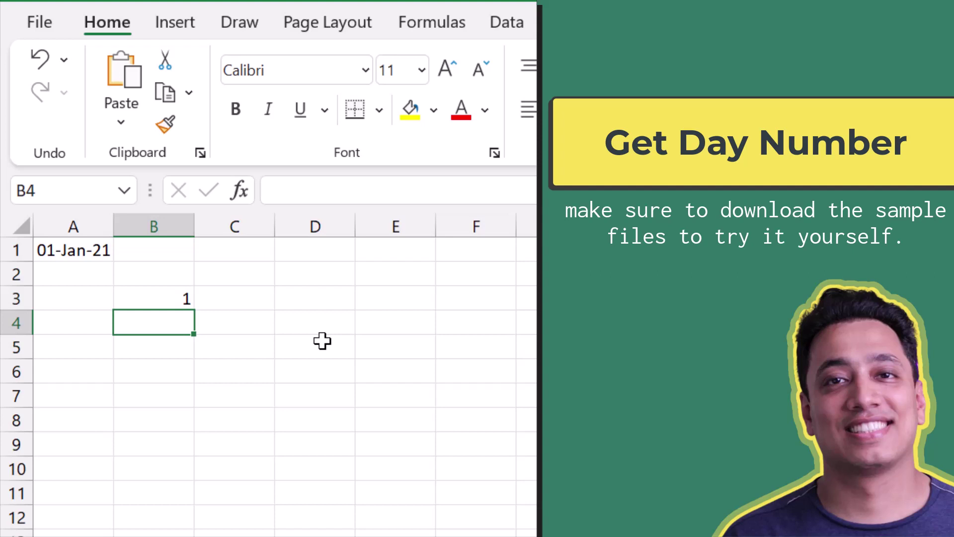
Start a WEEKDAY formula in cell B4 with A1 as the serial number.
{"action": "type", "text": "="}
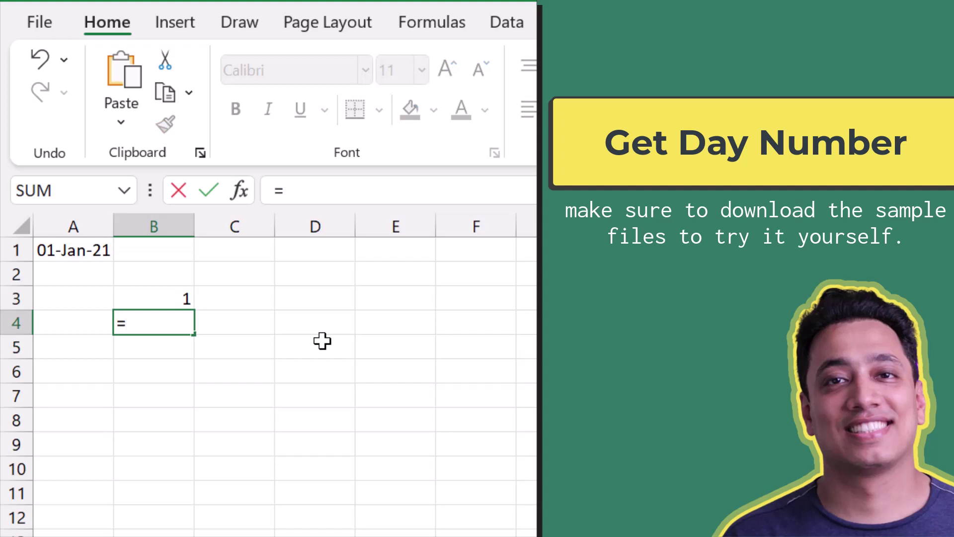
{"action": "type", "text": "Wee"}
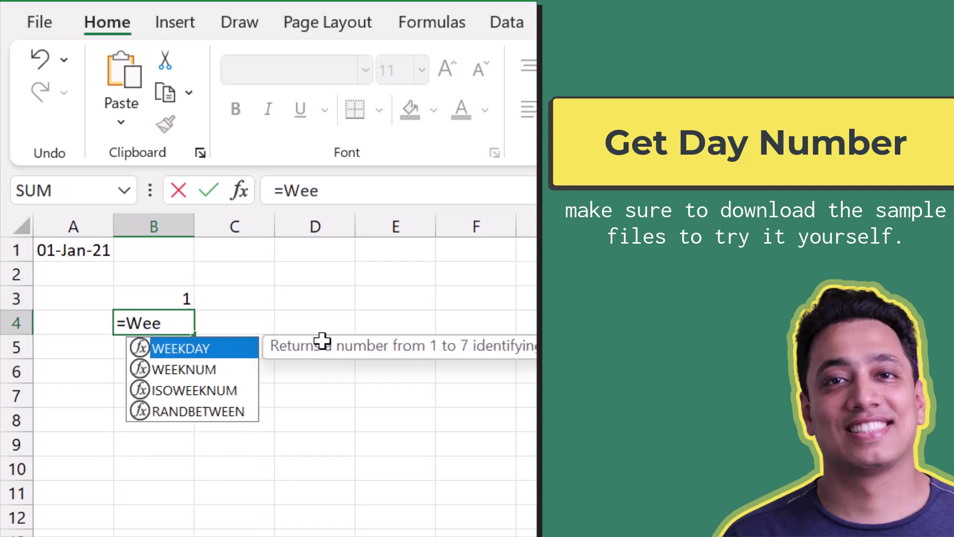
{"action": "key", "text": "Tab"}
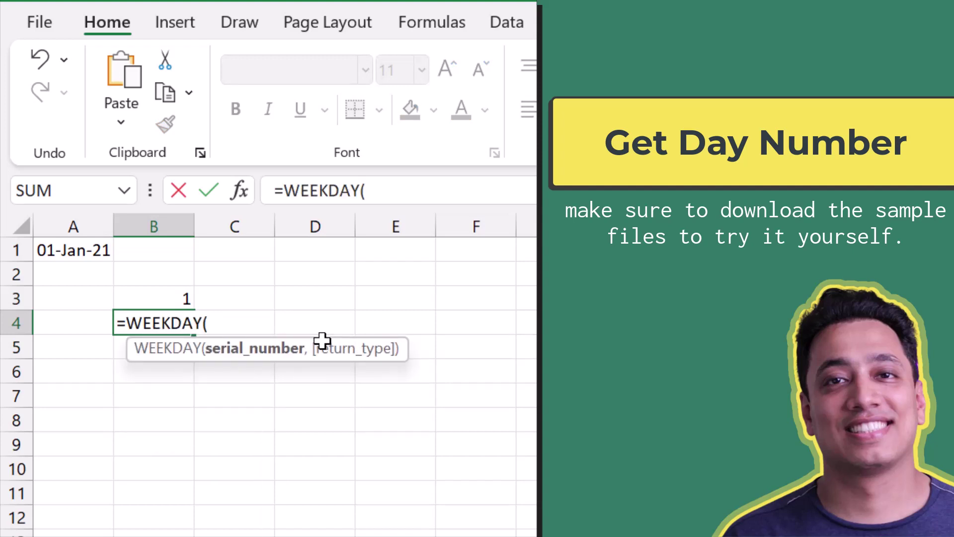
{"action": "key", "text": "Left"}
{"action": "key", "text": "Up"}
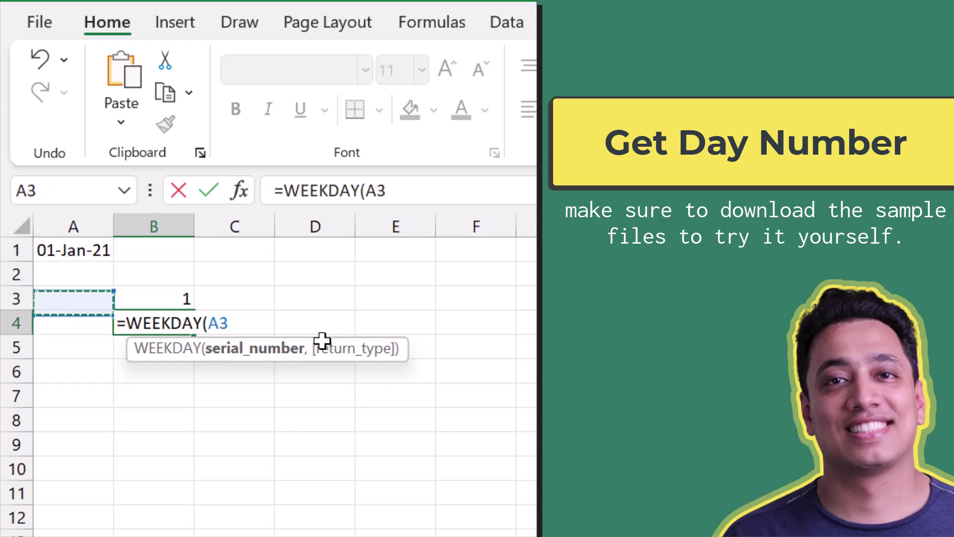
{"action": "key", "text": "Up"}
{"action": "key", "text": "Up"}
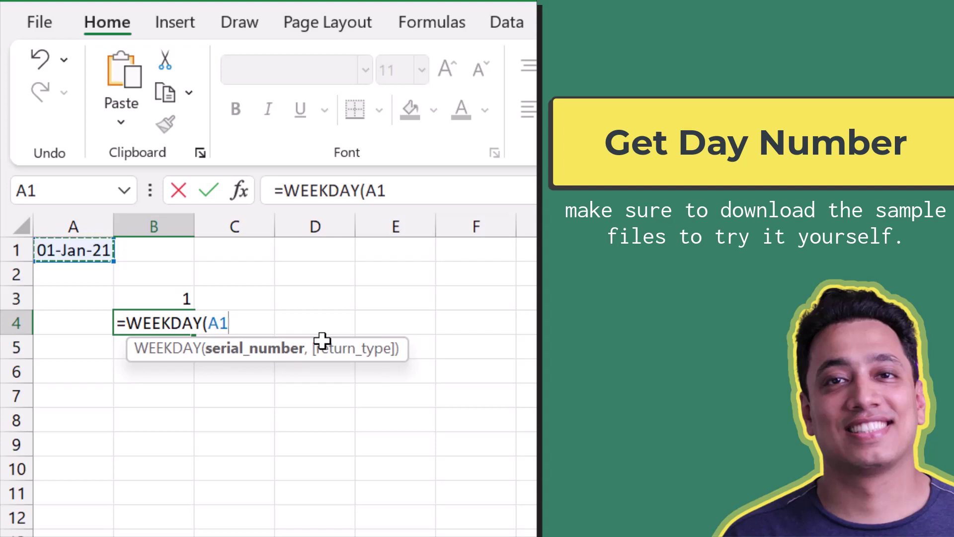
{"action": "type", "text": ")"}
{"action": "key", "text": "BackSpace"}
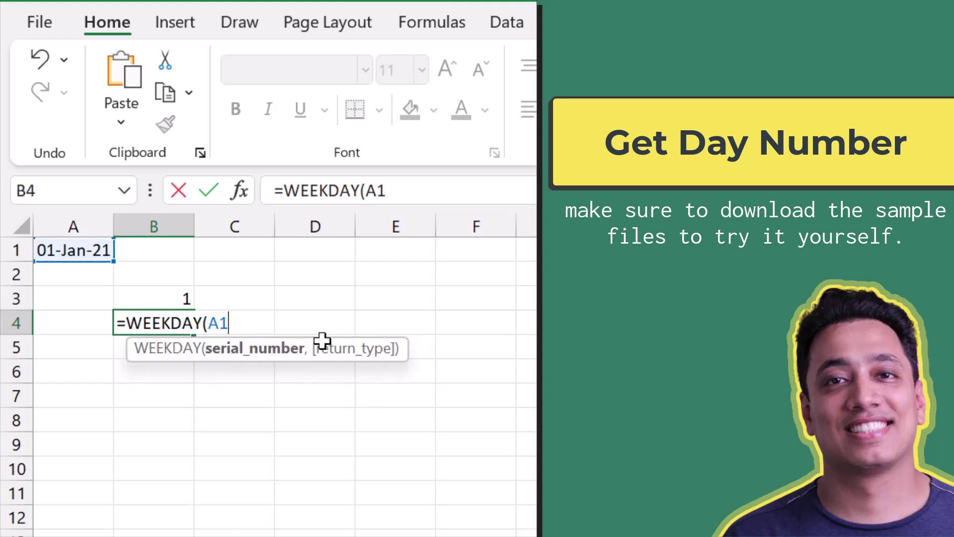
Set WEEKDAY's return type to 2, numbering Monday as 1 through Sunday as 7, and complete the formula in B4.
{"action": "type", "text": ","}
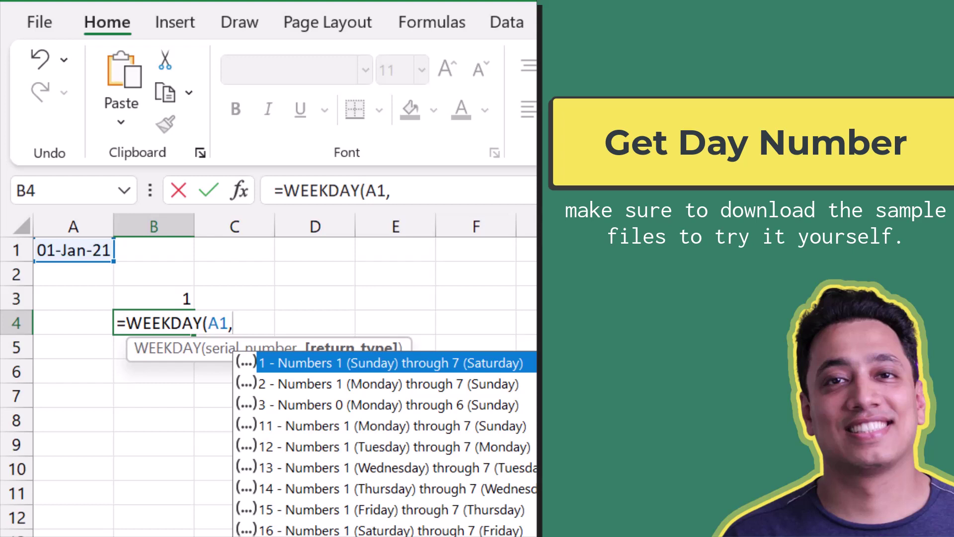
{"action": "key", "text": "Down"}
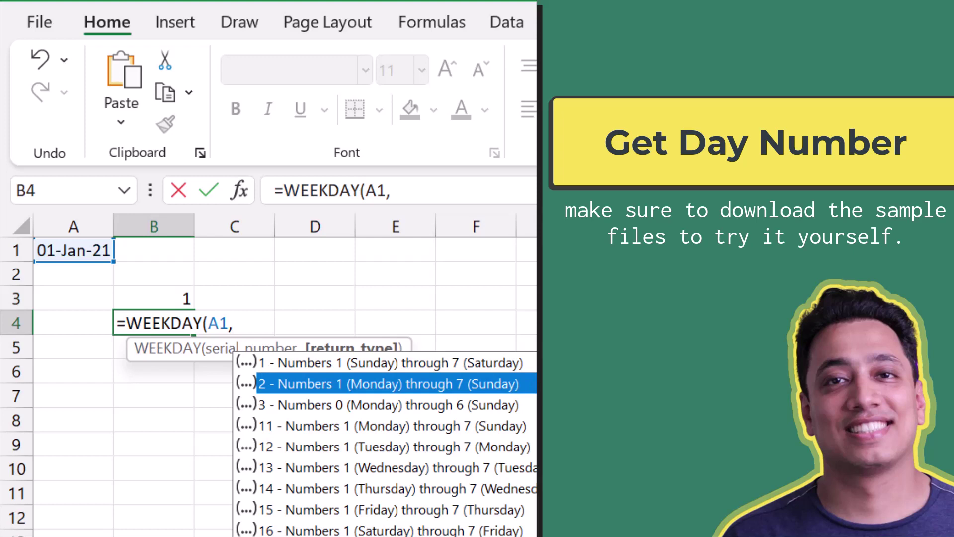
{"action": "key", "text": "Down"}
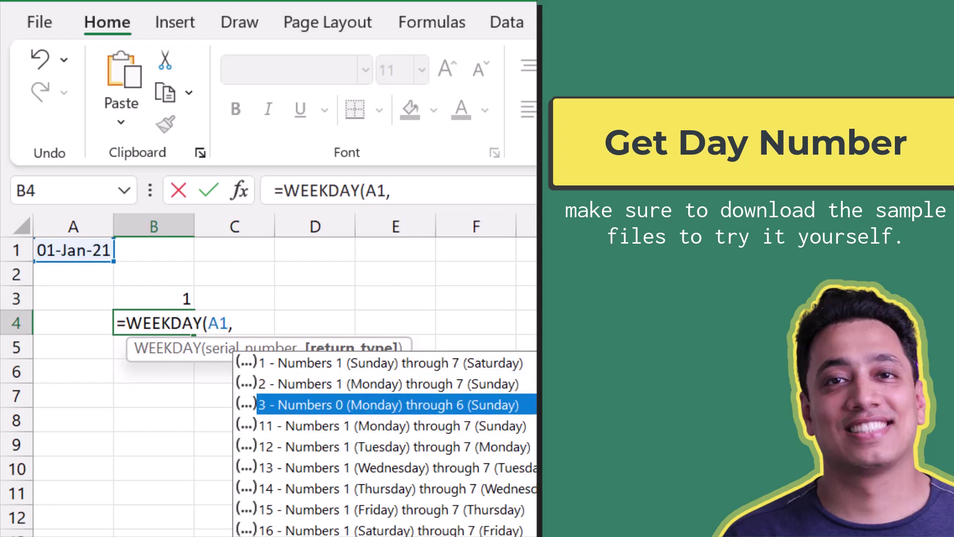
{"action": "key", "text": "Up"}
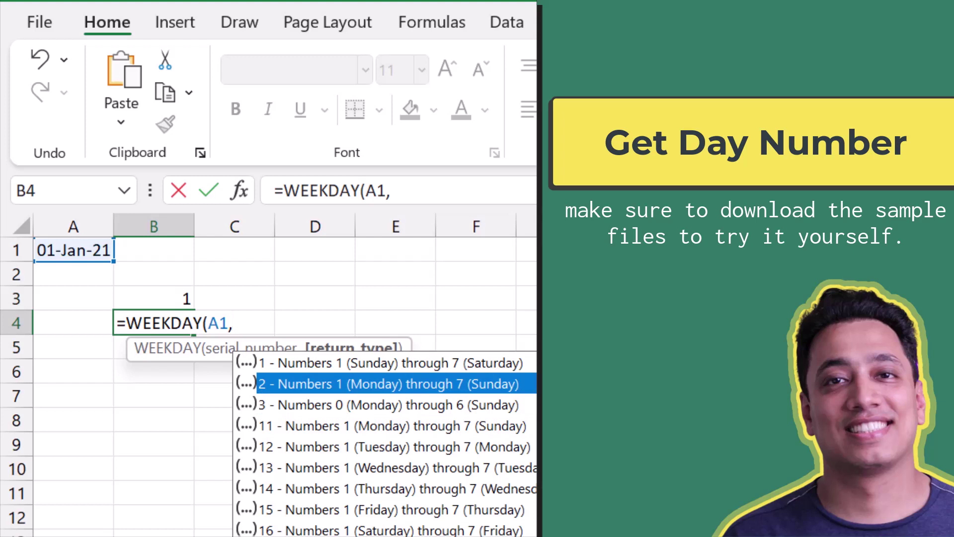
{"action": "key", "text": "Tab"}
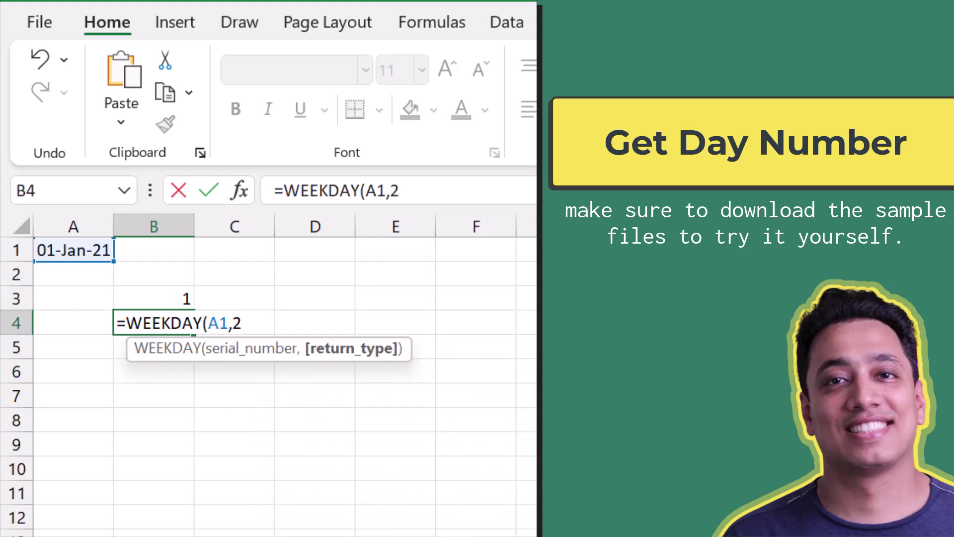
{"action": "type", "text": ")"}
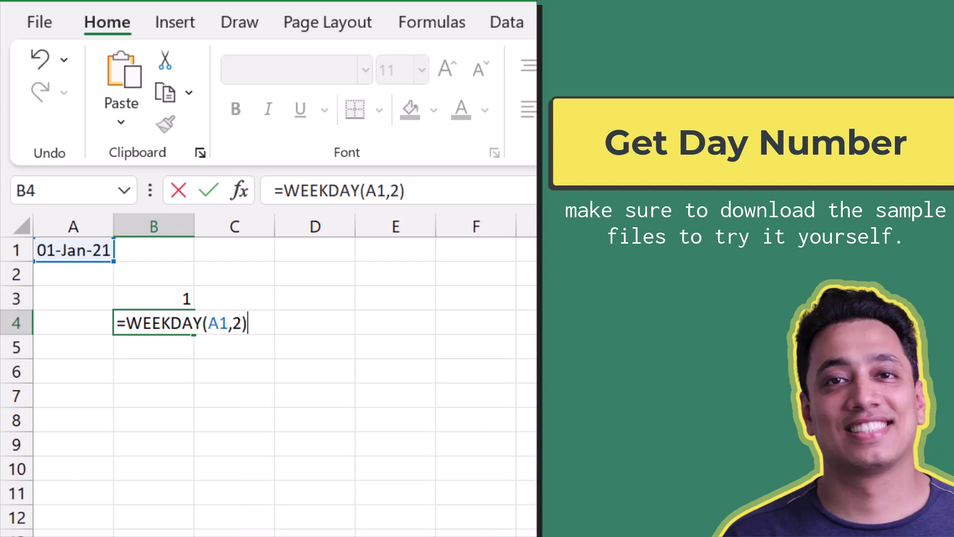
{"action": "key", "text": "Return"}
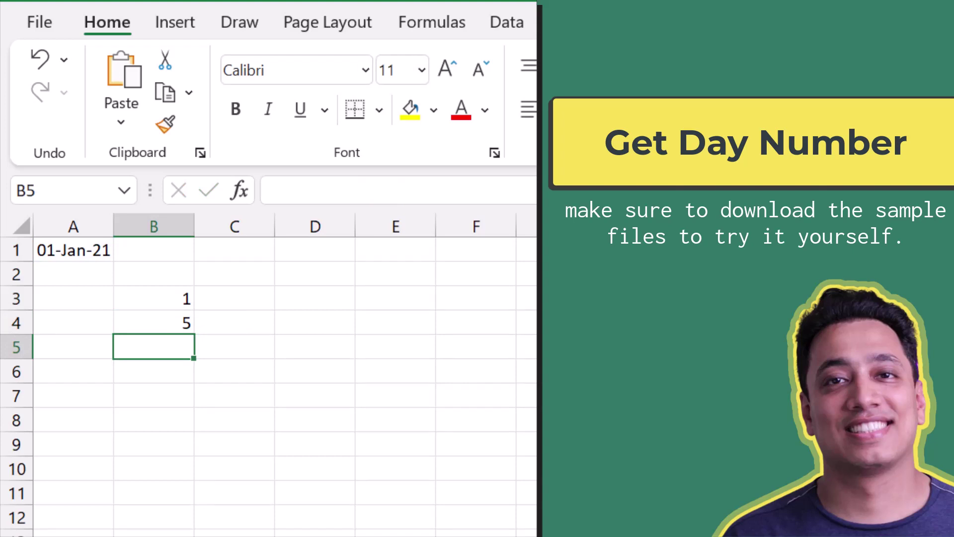
Apply the custom number format DDD dd-mmm-yy to the date in cell A1.
{"action": "key", "text": "Up"}
{"action": "key", "text": "Left"}
{"action": "key", "text": "ctrl+Up"}
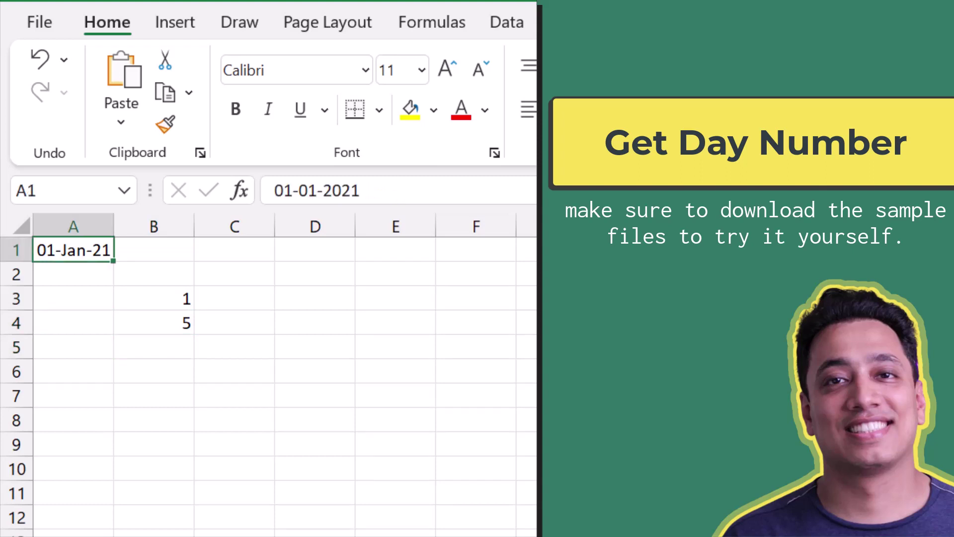
{"action": "key", "text": "ctrl+1"}
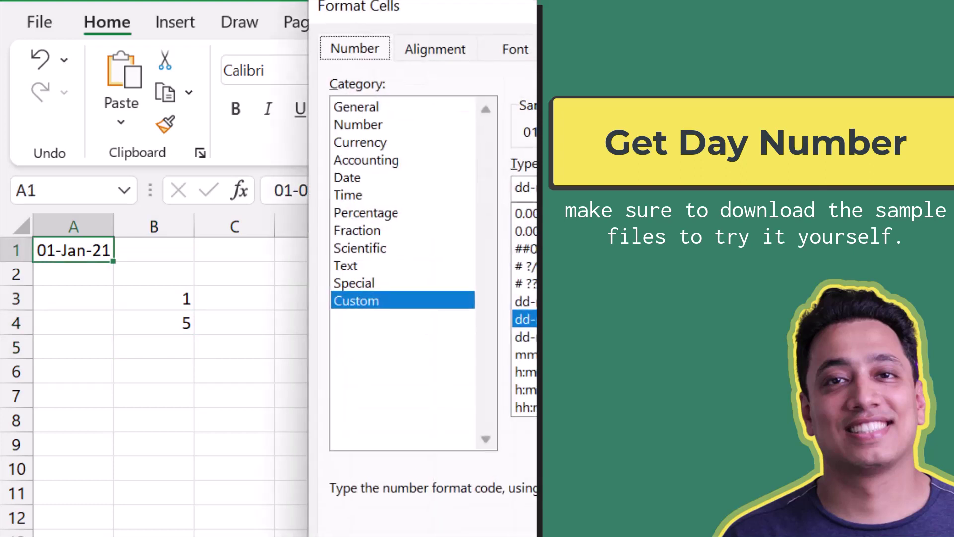
{"action": "scroll", "coordinate": [293, 394], "scroll_direction": "down", "scroll_amount": 3}
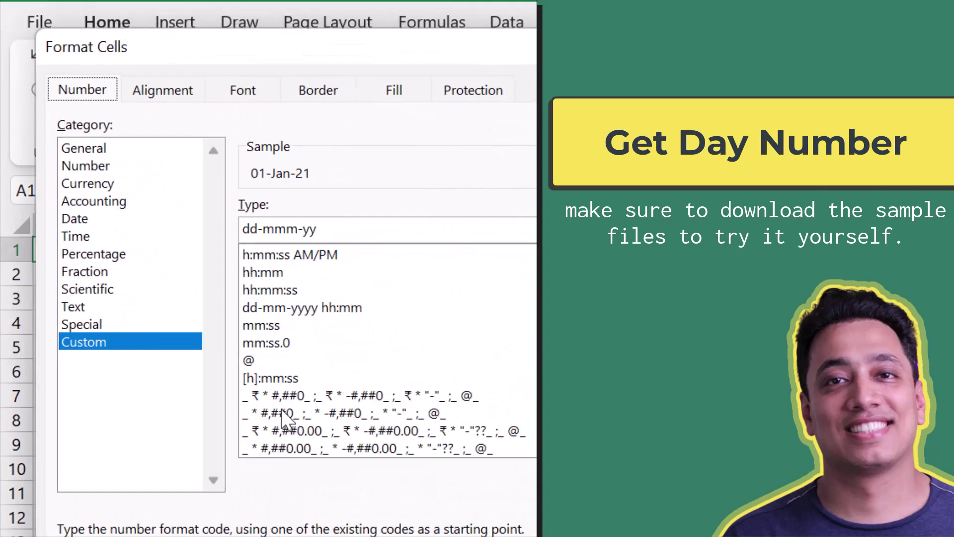
{"action": "left_click", "coordinate": [251, 230]}
{"action": "type", "text": "DDD"}
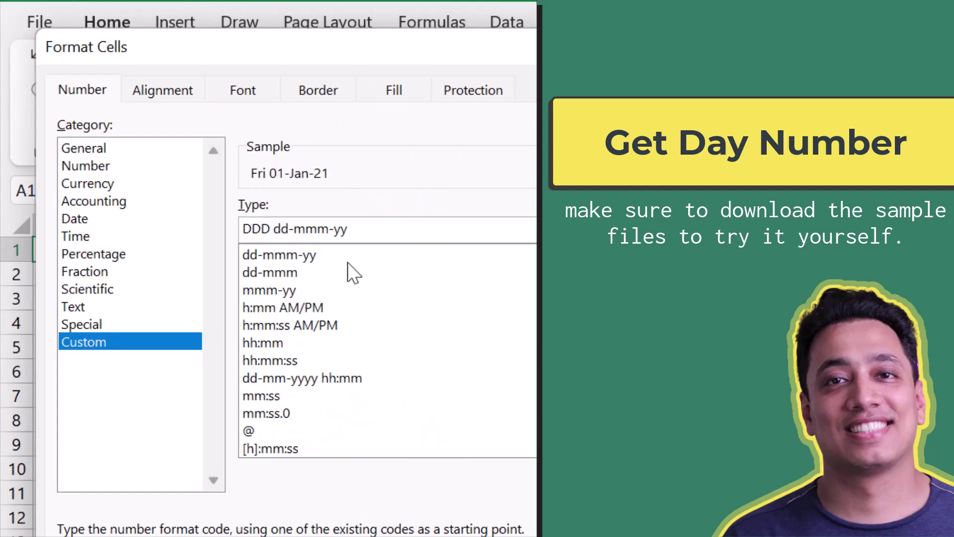
{"action": "key", "text": "Return"}
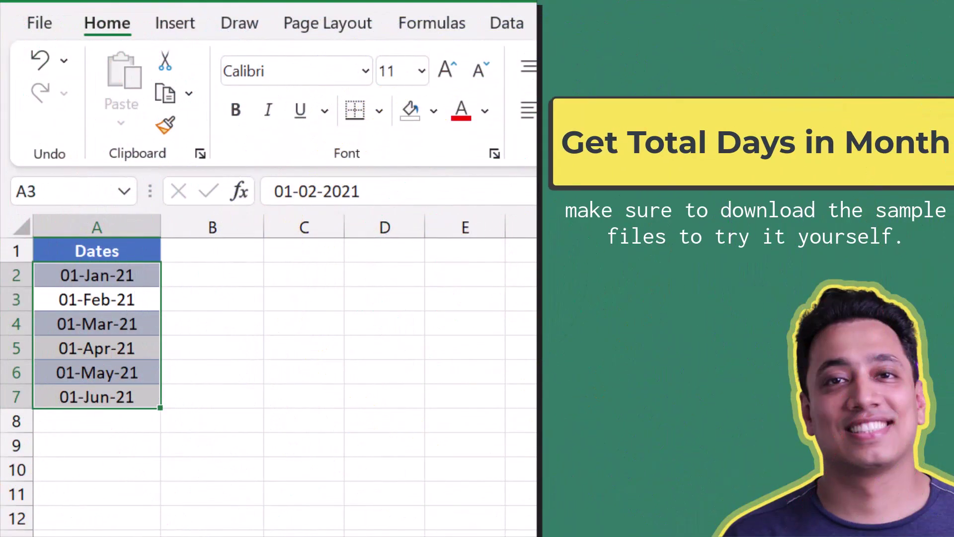
Calculate the total days in the month of the date in A2 by entering =DAY(EOMONTH(A2,0)) in cell B2.
{"action": "left_click", "coordinate": [944, 494]}
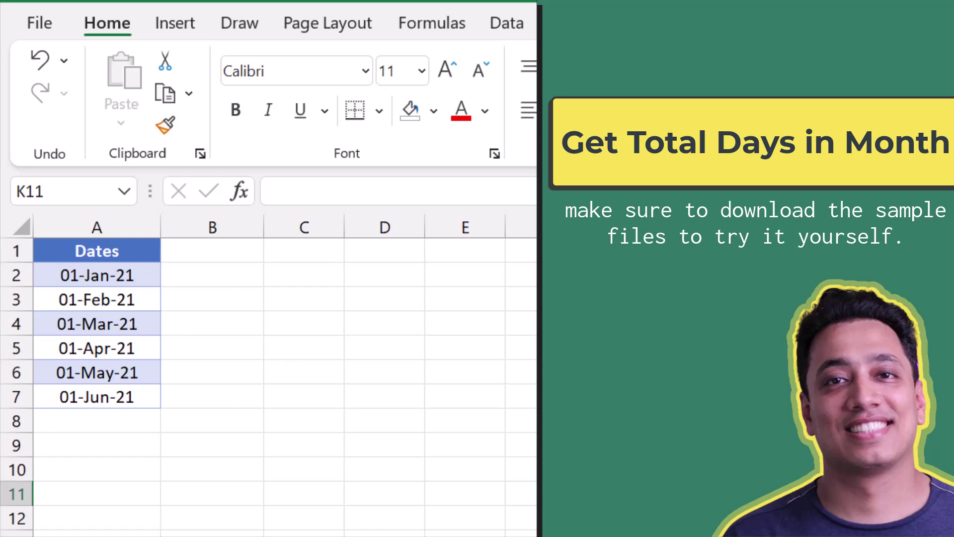
{"action": "left_click", "coordinate": [228, 277]}
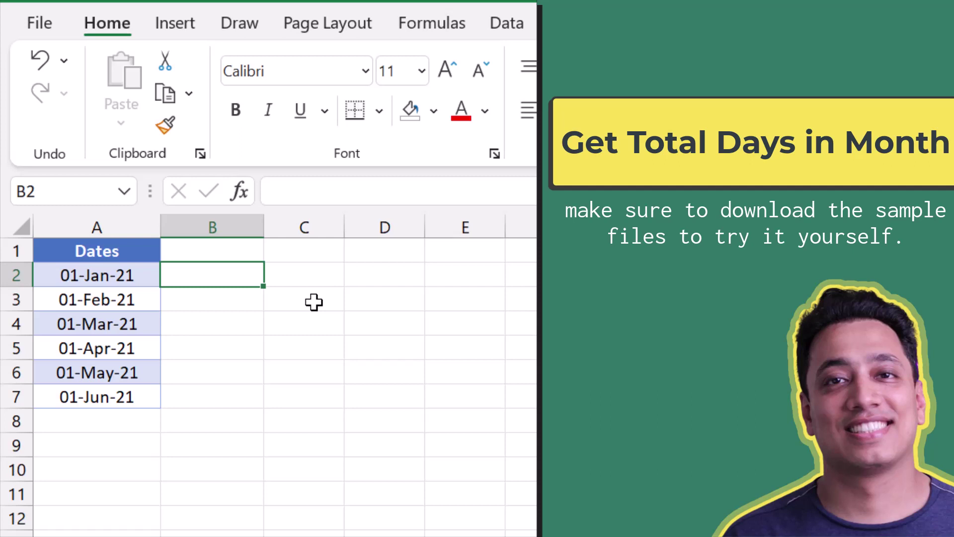
{"action": "type", "text": "=Day"}
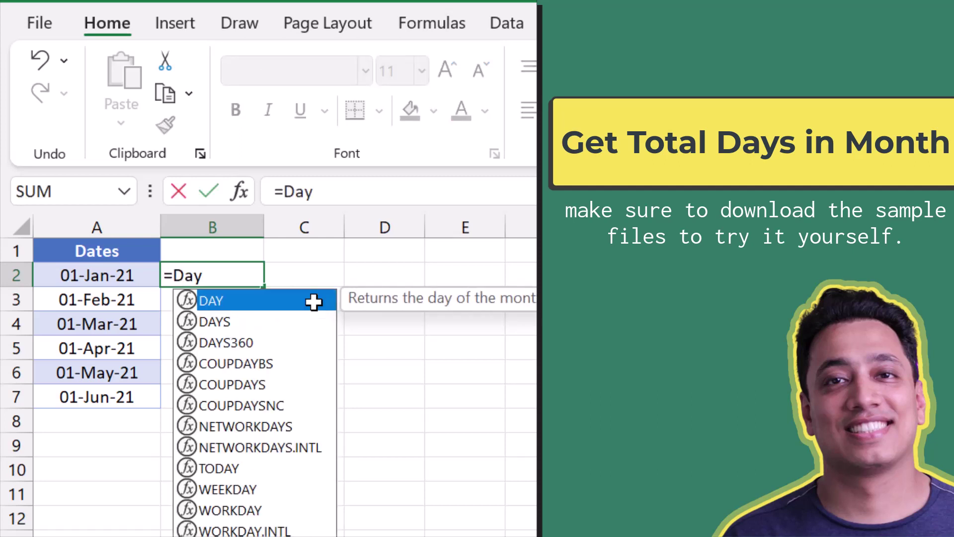
{"action": "double_click", "coordinate": [313, 300]}
{"action": "type", "text": "Eo"}
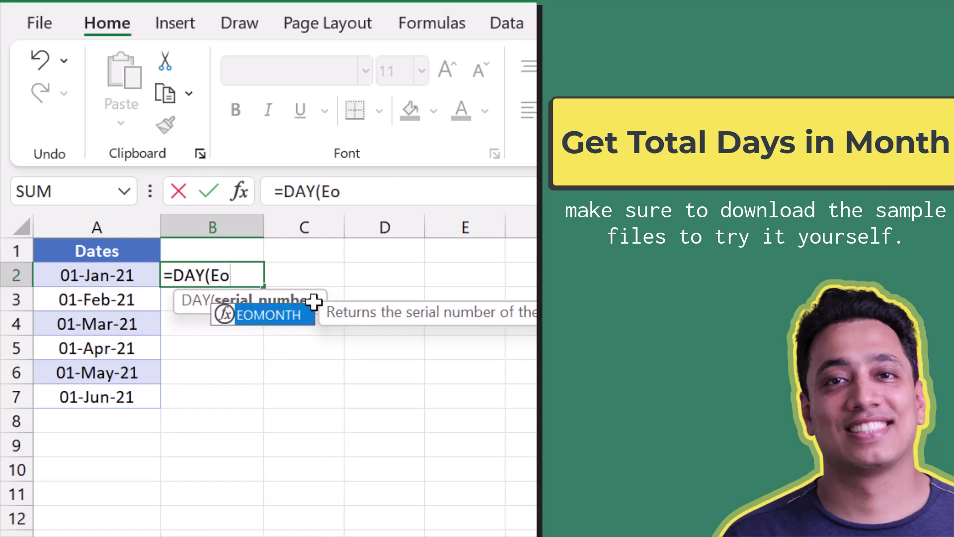
{"action": "key", "text": "Tab"}
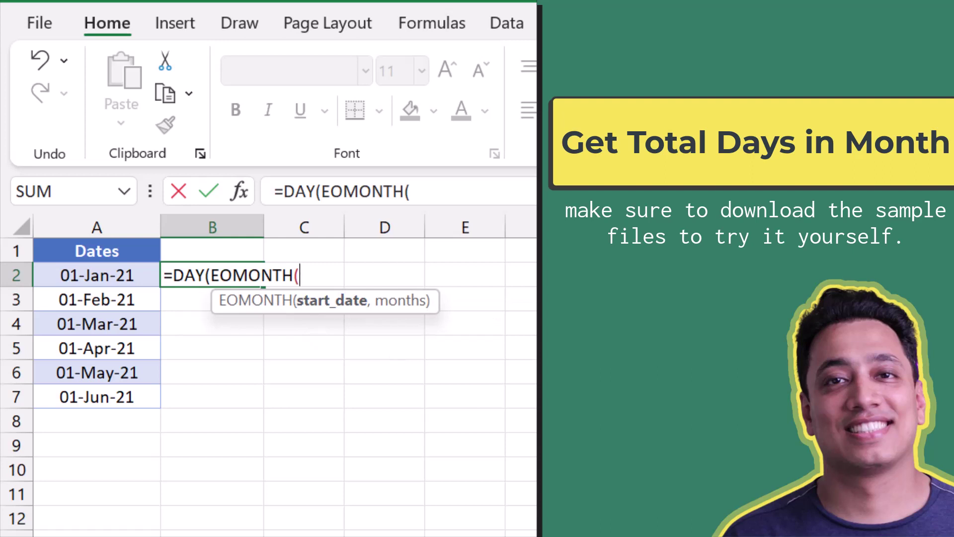
{"action": "left_click", "coordinate": [97, 275]}
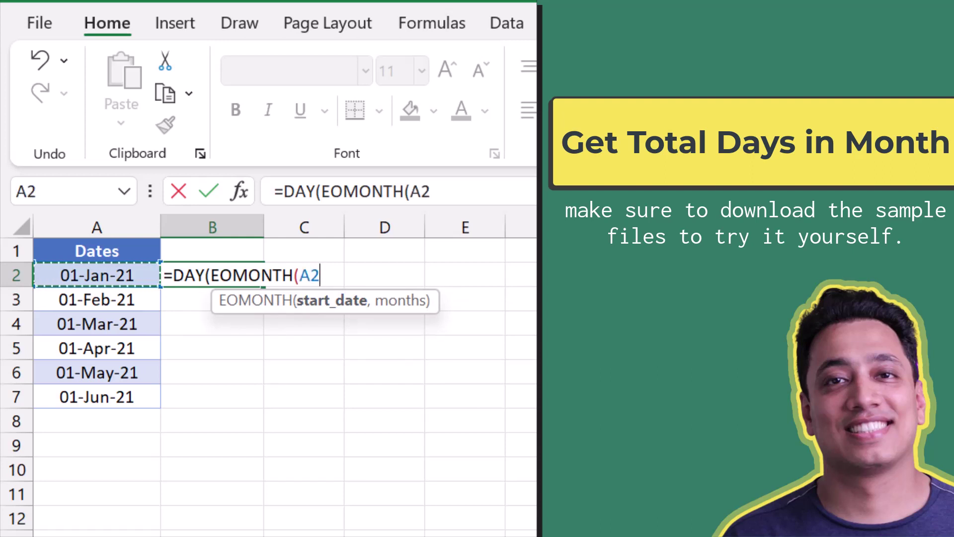
{"action": "type", "text": ","}
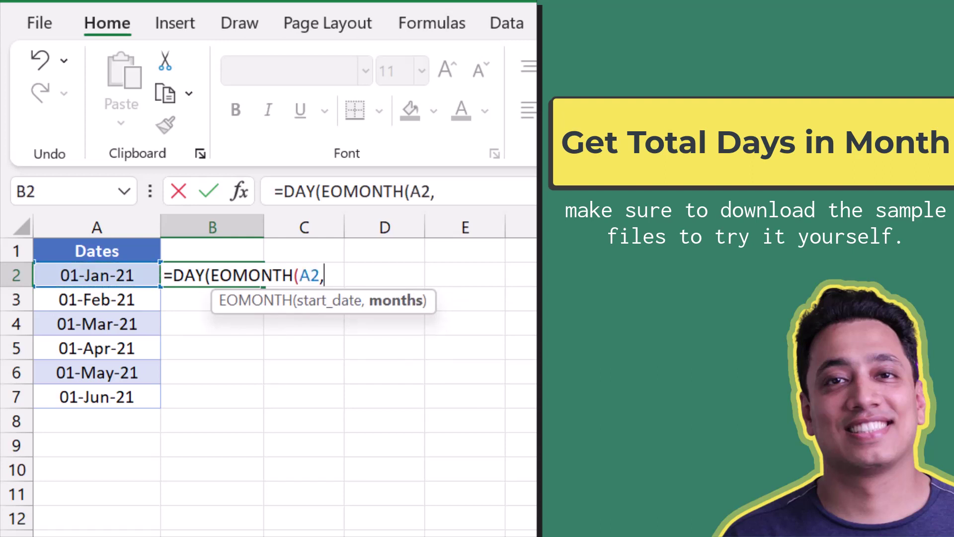
{"action": "type", "text": "0)"}
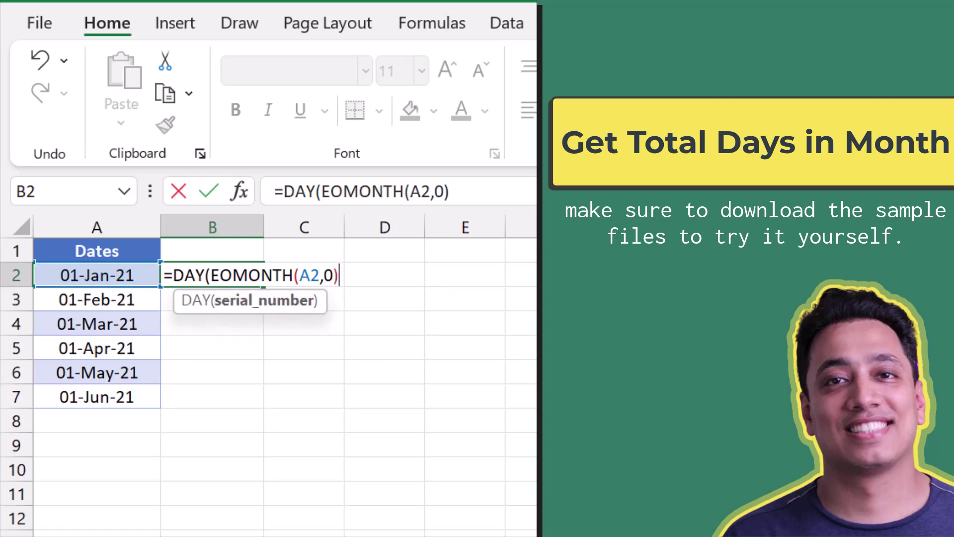
{"action": "key", "text": "Return"}
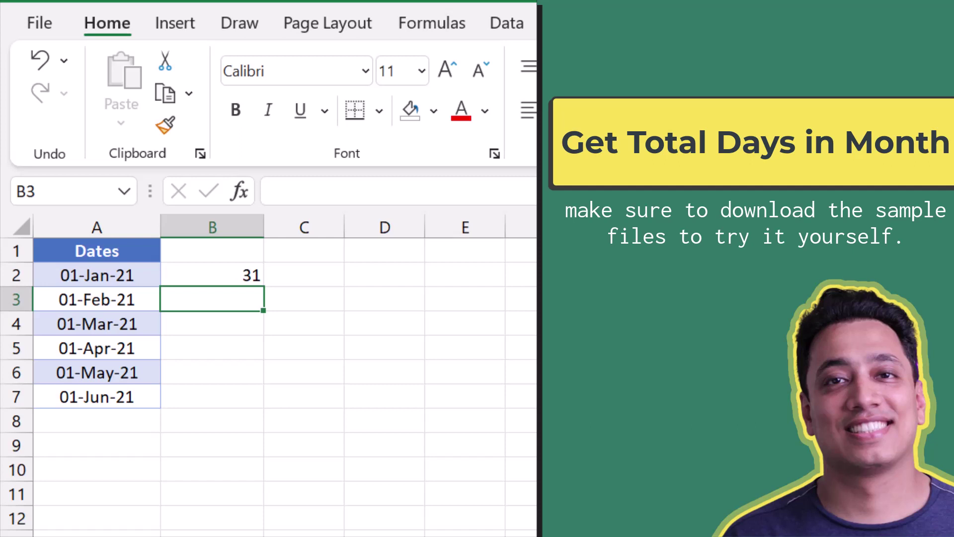
Copy the total-days formula from B2 down through B7 for the remaining dates.
{"action": "left_click", "coordinate": [247, 270]}
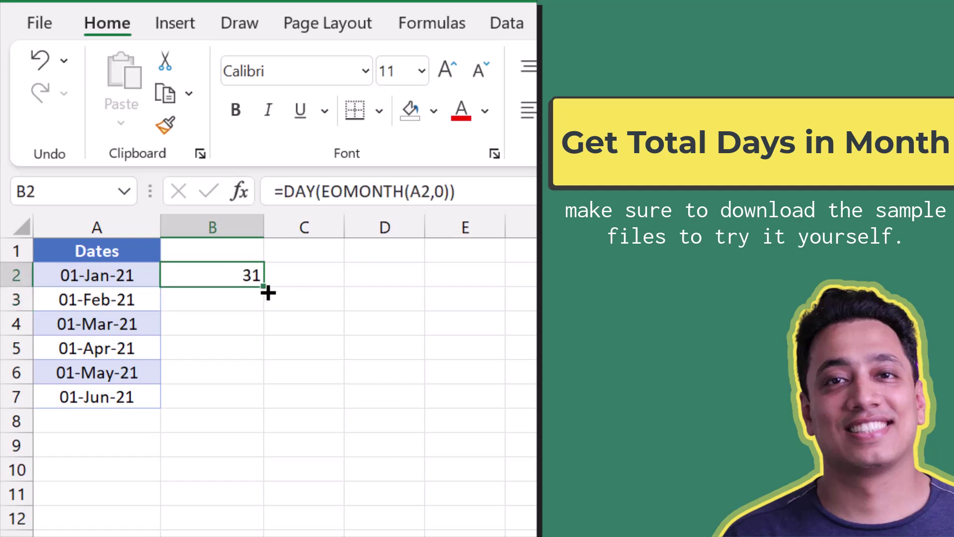
{"action": "left_click_drag", "start_coordinate": [267, 283], "coordinate": [255, 400]}
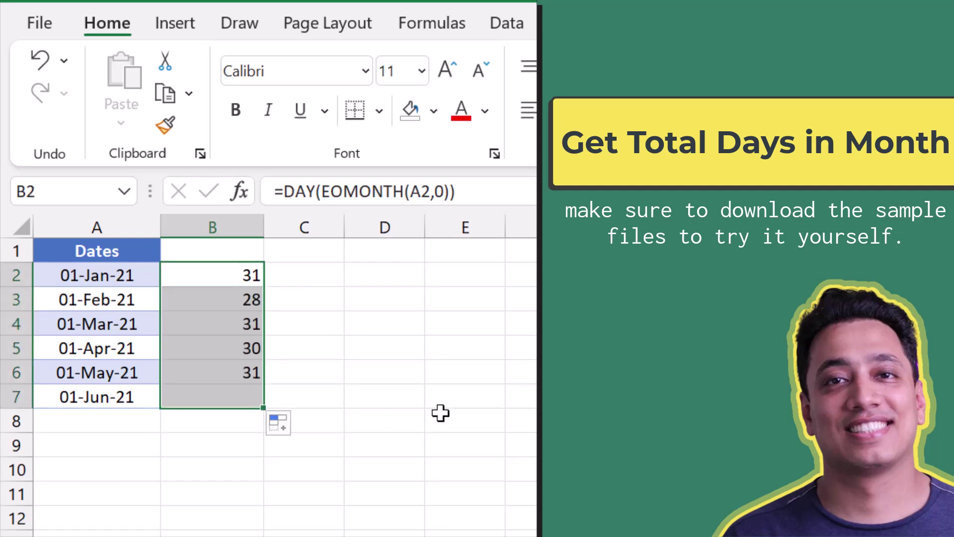
{"action": "left_click", "coordinate": [953, 494]}
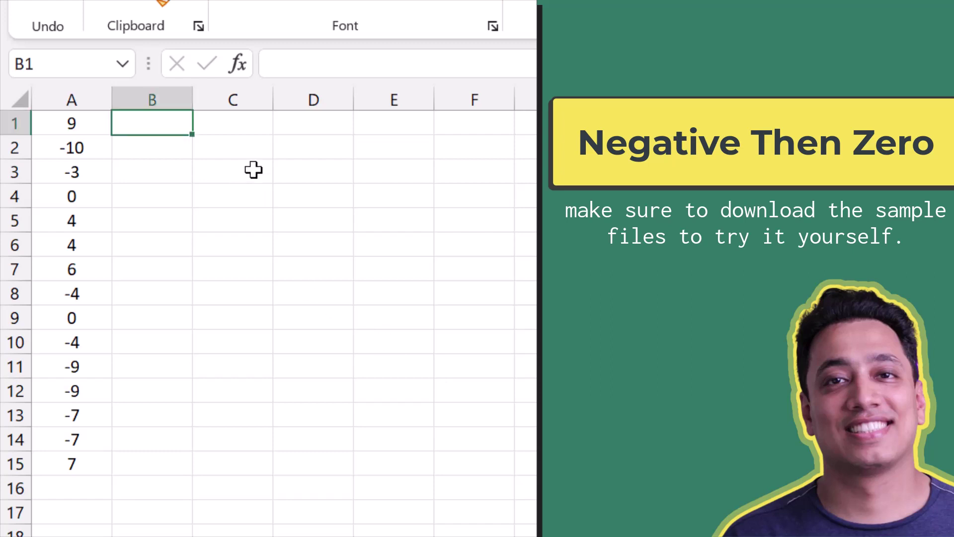
Enter the formula =IF(A1<0,0,A1) in cell B1 to replace a negative number with zero.
{"action": "type", "text": "="}
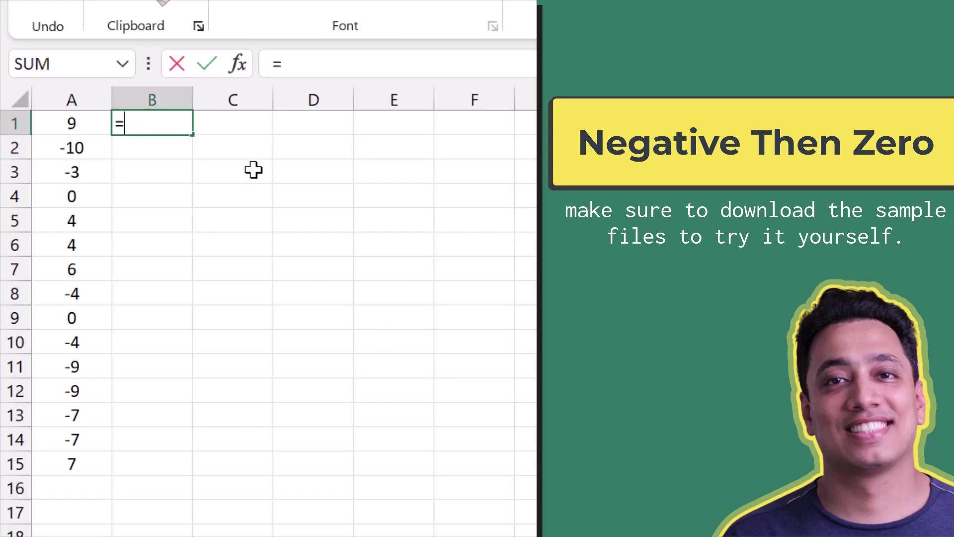
{"action": "type", "text": "IF("}
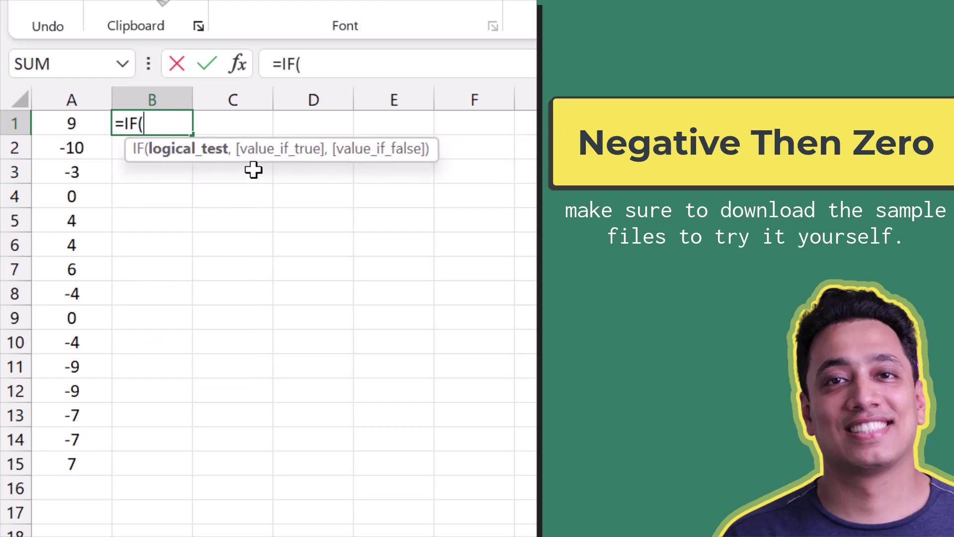
{"action": "key", "text": "Left"}
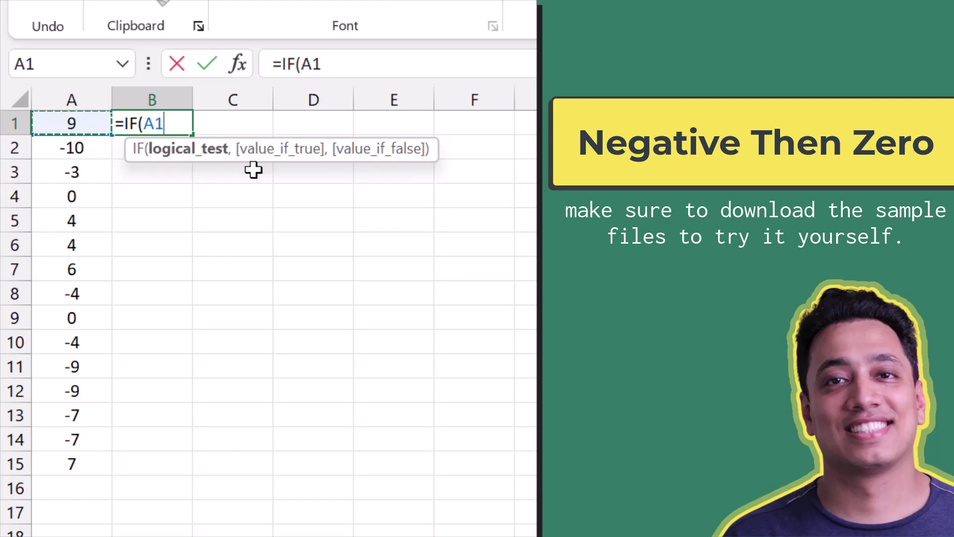
{"action": "type", "text": "<"}
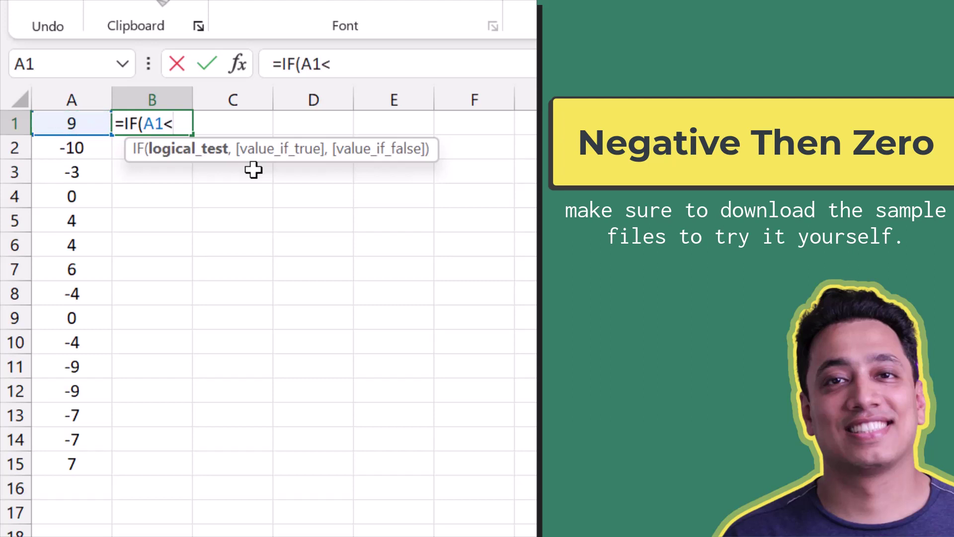
{"action": "type", "text": "0,"}
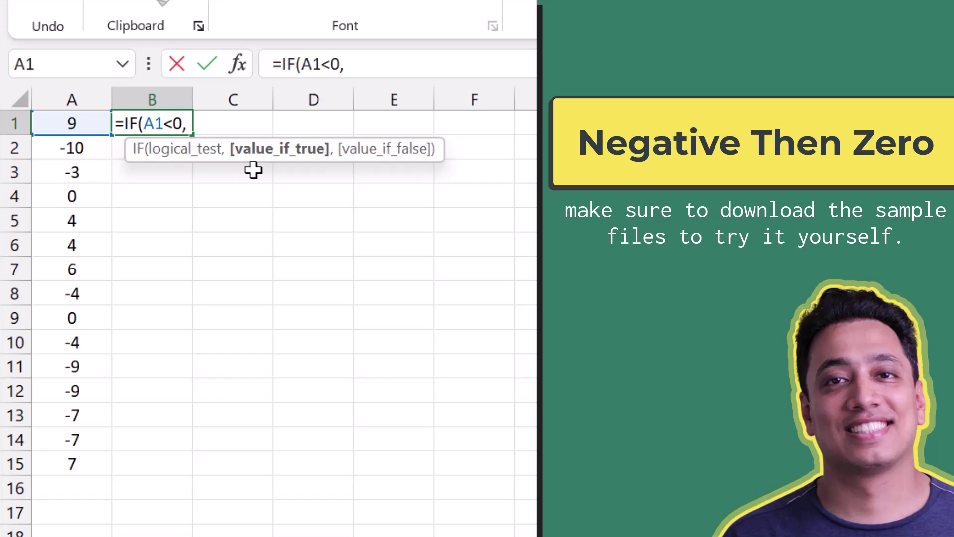
{"action": "type", "text": "0,"}
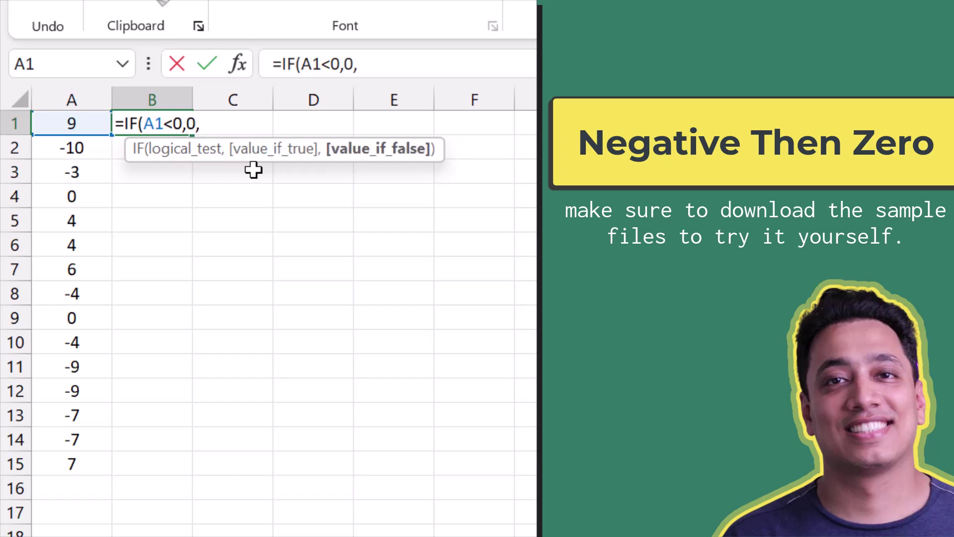
{"action": "left_click", "coordinate": [76, 123]}
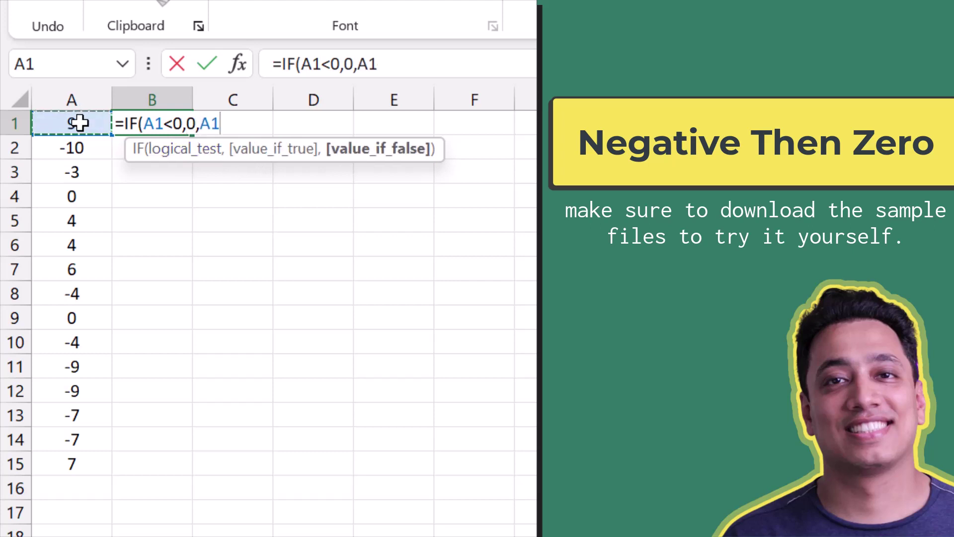
{"action": "type", "text": ")"}
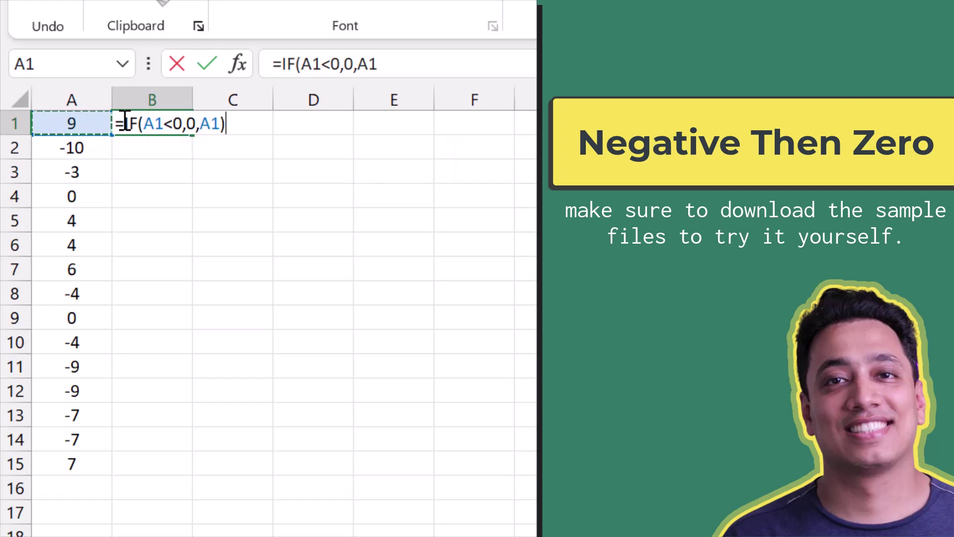
{"action": "key", "text": "Return"}
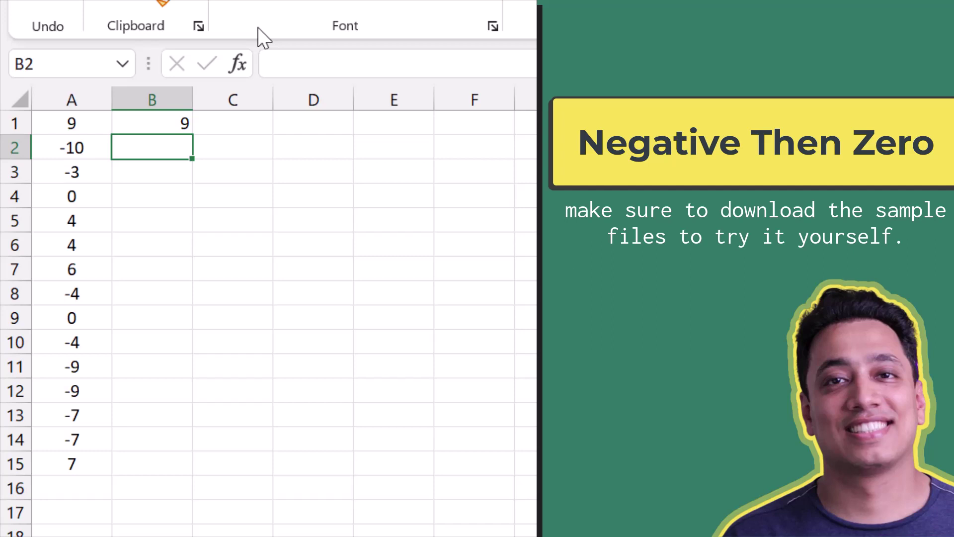
Fill the negative-to-zero IF formula from B1 down column B through row 15.
{"action": "key", "text": "ctrl+d"}
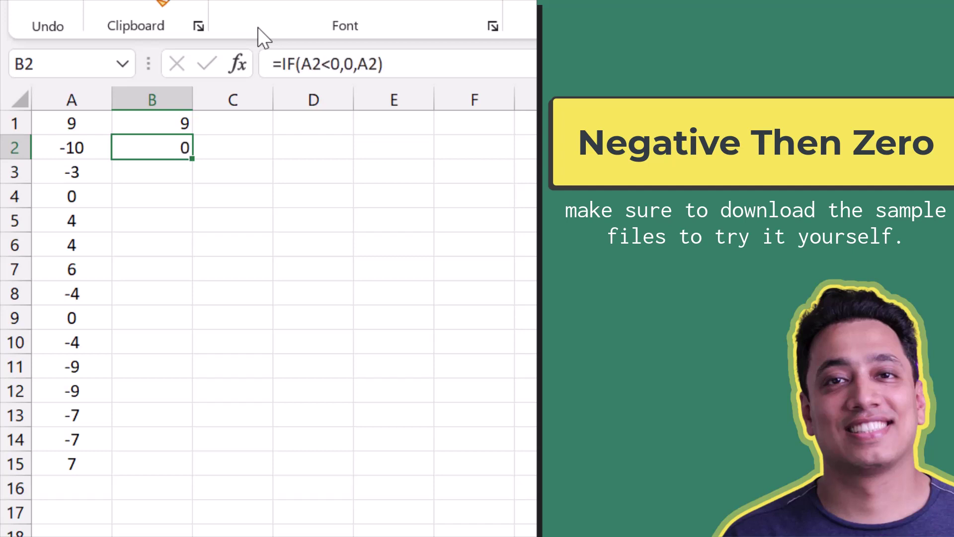
{"action": "key", "text": "Left"}
{"action": "key", "text": "ctrl+Down"}
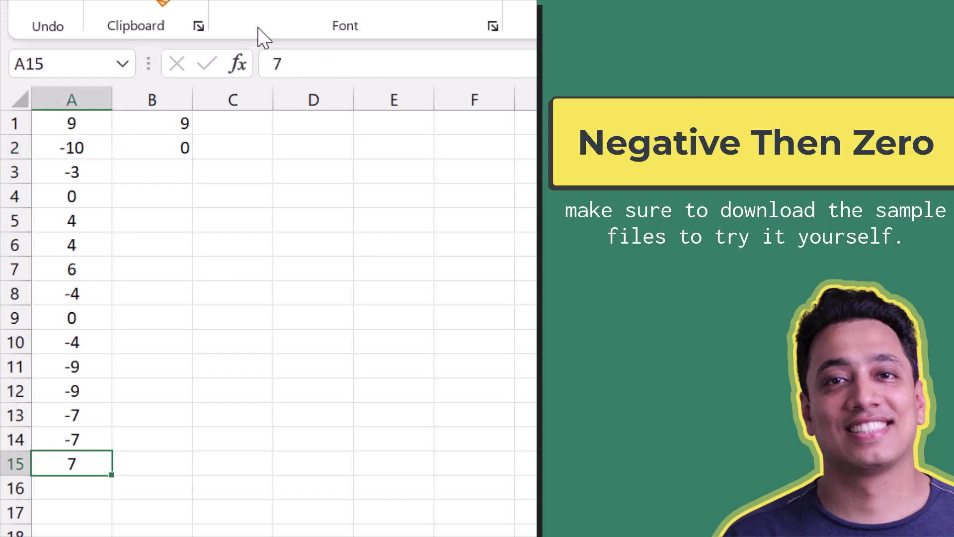
{"action": "key", "text": "Right"}
{"action": "key", "text": "ctrl+shift+Up"}
{"action": "key", "text": "ctrl+d"}
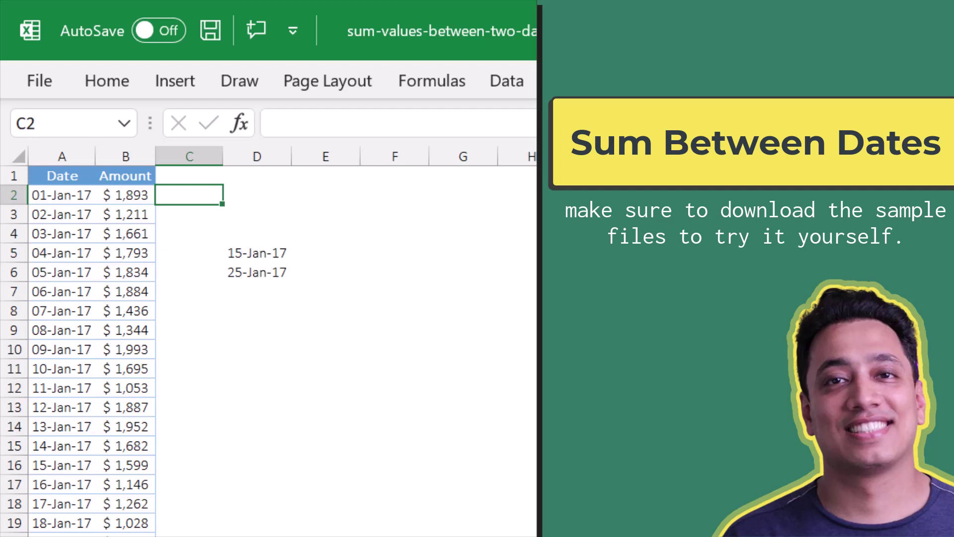
Start a SUMIFS formula in cell C2 with the amounts in B2:B31 as the sum range.
{"action": "type", "text": "=SUm"}
{"action": "key", "text": "Down"}
{"action": "key", "text": "Down"}
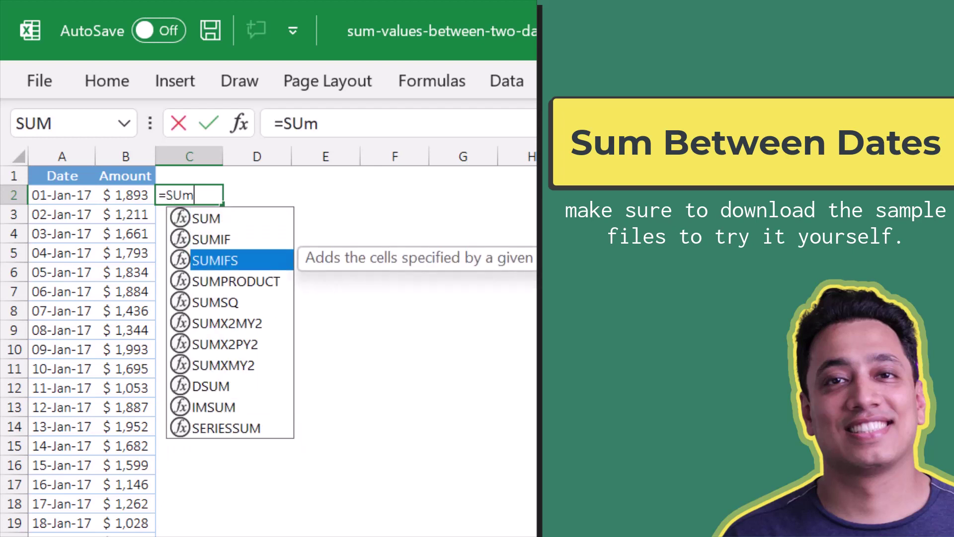
{"action": "key", "text": "Tab"}
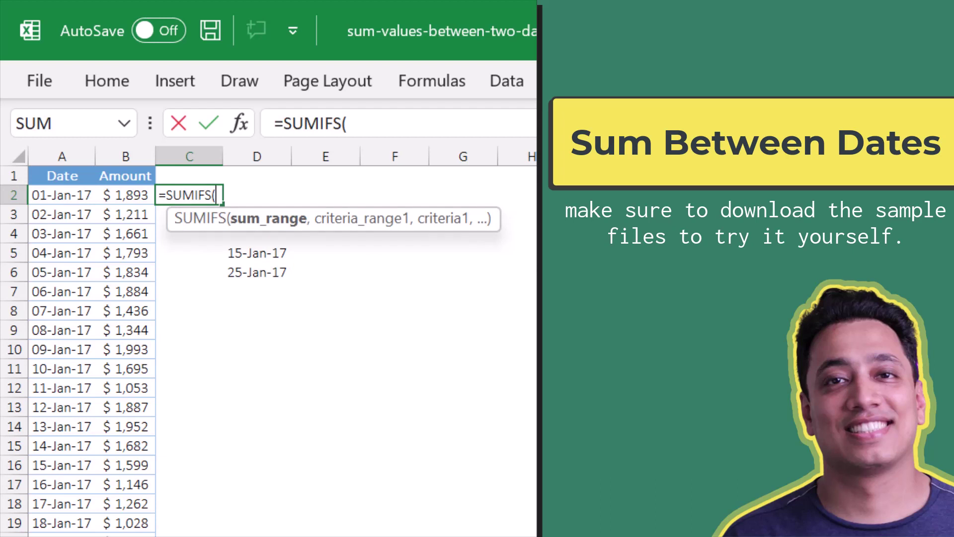
{"action": "key", "text": "Left"}
{"action": "key", "text": "Left"}
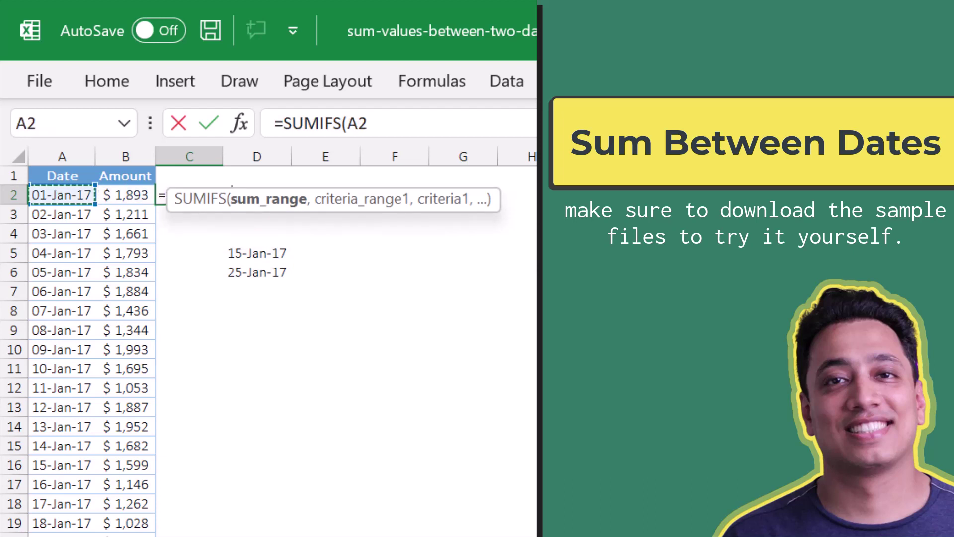
{"action": "key", "text": "Right"}
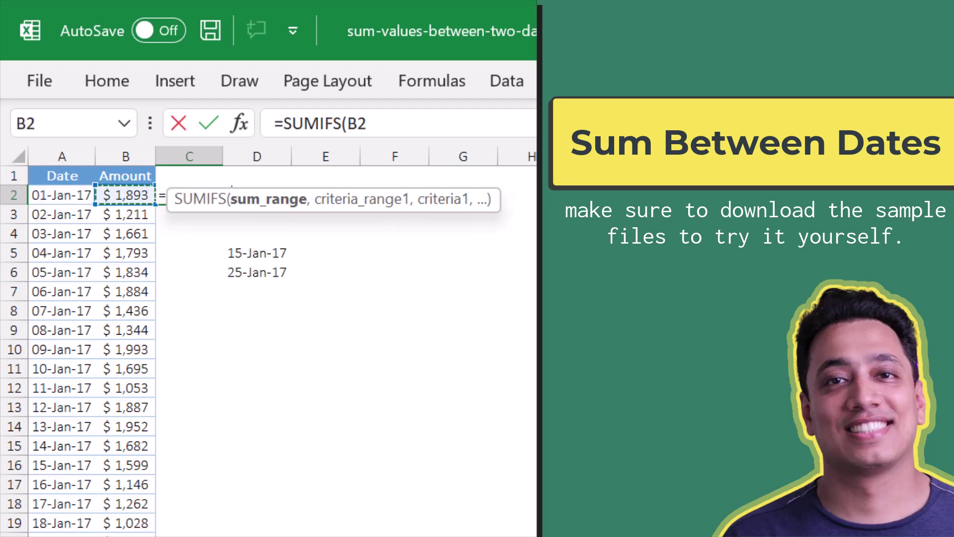
{"action": "key", "text": "ctrl+shift+Down"}
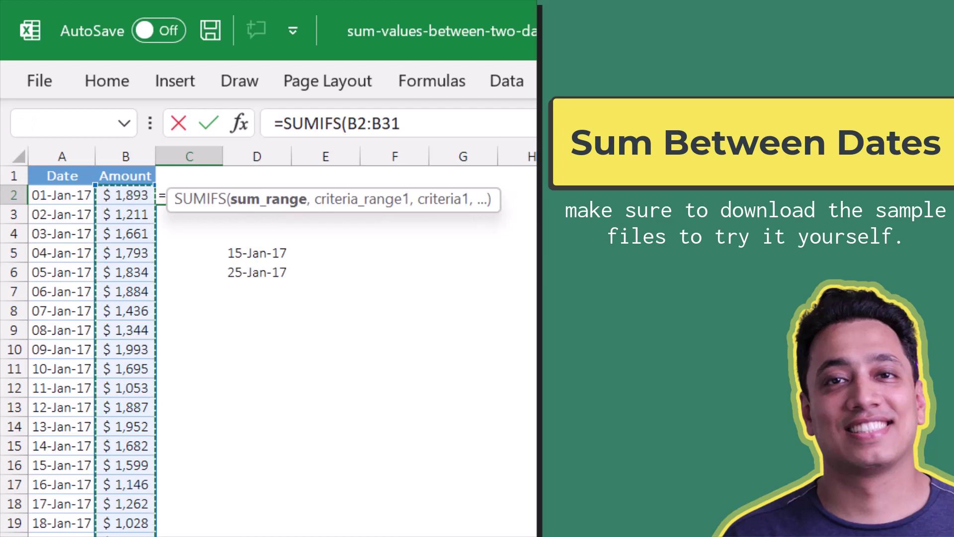
{"action": "type", "text": ","}
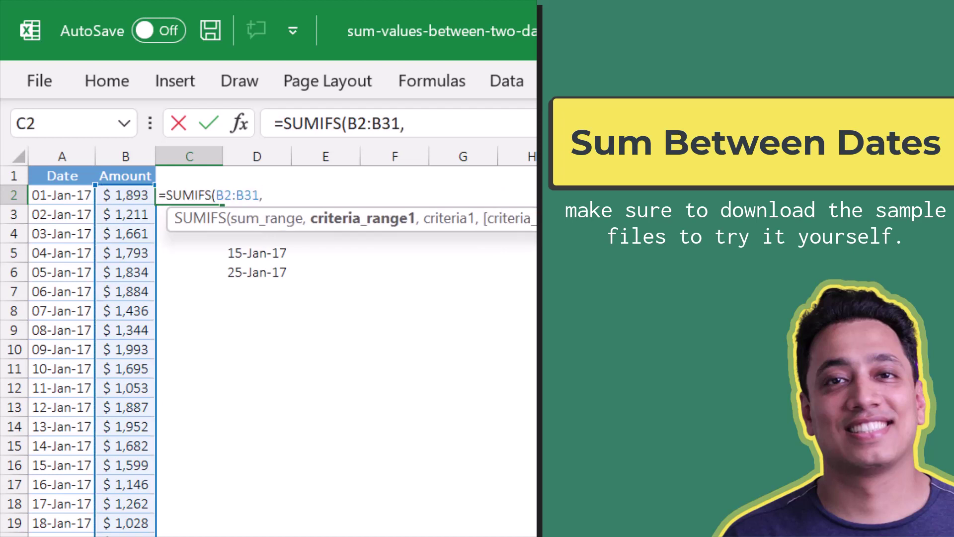
Add the dates in A2:A31 as SUMIFS's first criteria range, with ">="&D5 as its start-date criterion.
{"action": "left_click", "coordinate": [61, 195]}
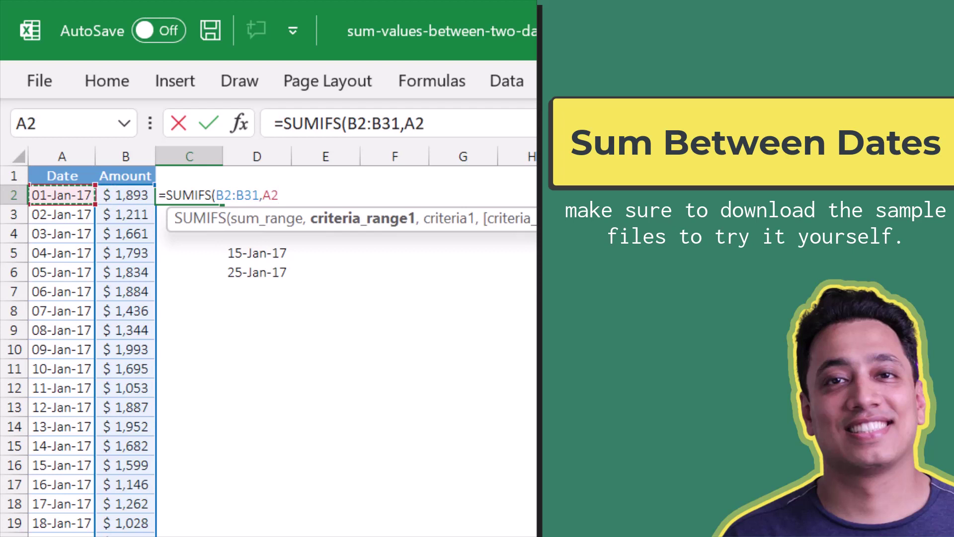
{"action": "key", "text": "ctrl+shift+Down"}
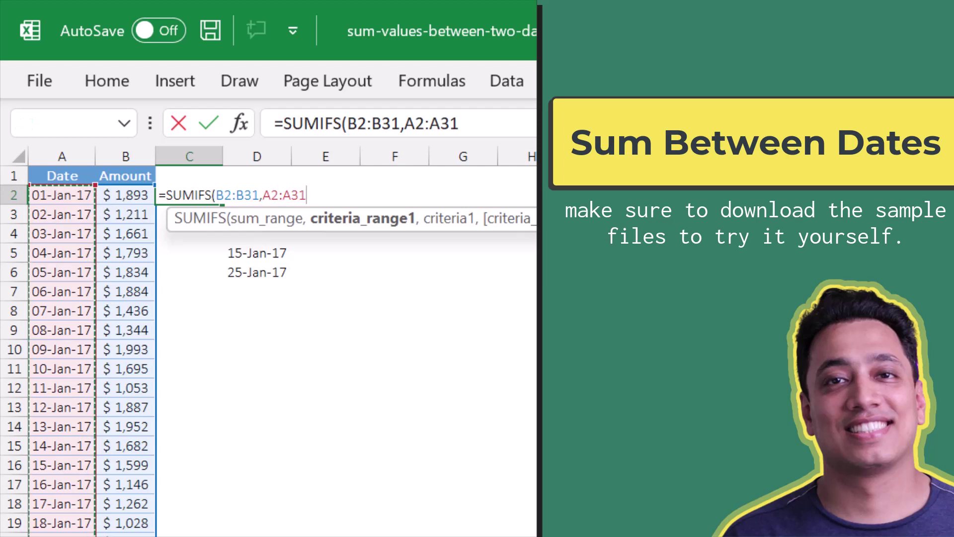
{"action": "type", "text": ","}
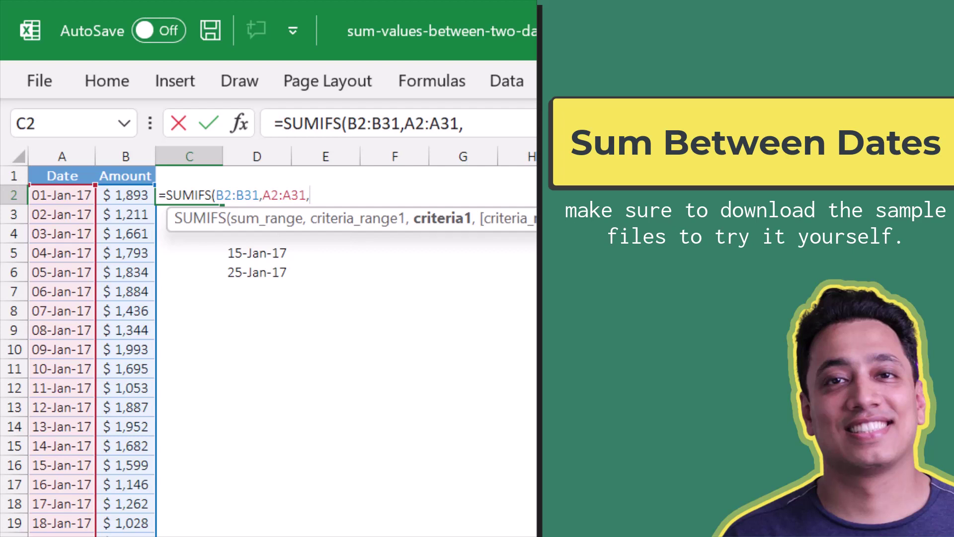
{"action": "type", "text": "\">=\"&"}
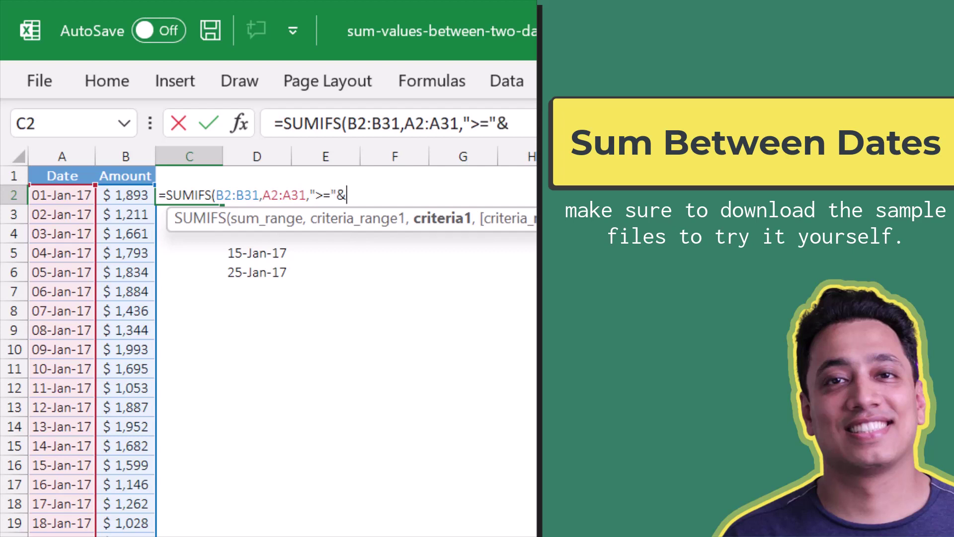
{"action": "key", "text": "Down"}
{"action": "key", "text": "Down"}
{"action": "key", "text": "Down"}
{"action": "key", "text": "Right"}
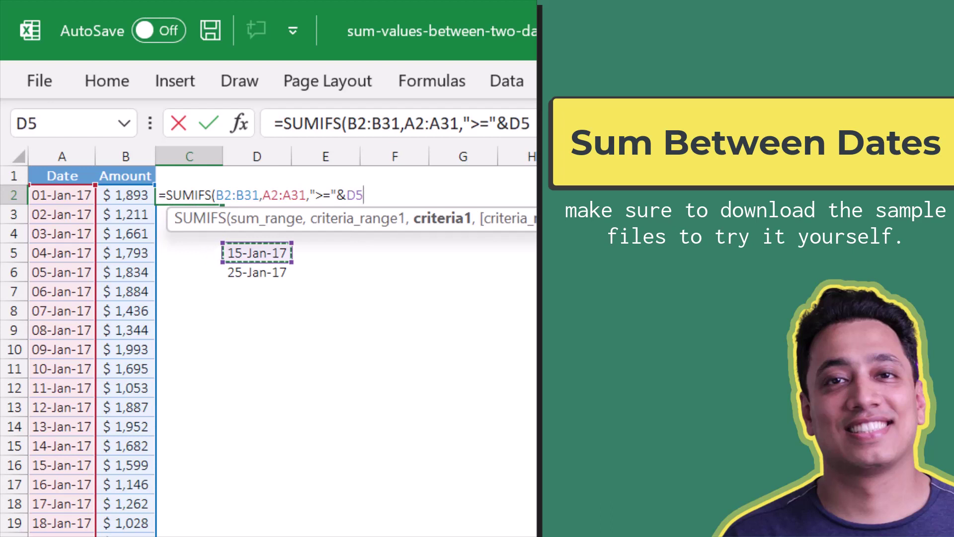
Add the dates in A2:A31 as the second criteria range of the SUMIFS formula in C2.
{"action": "type", "text": ","}
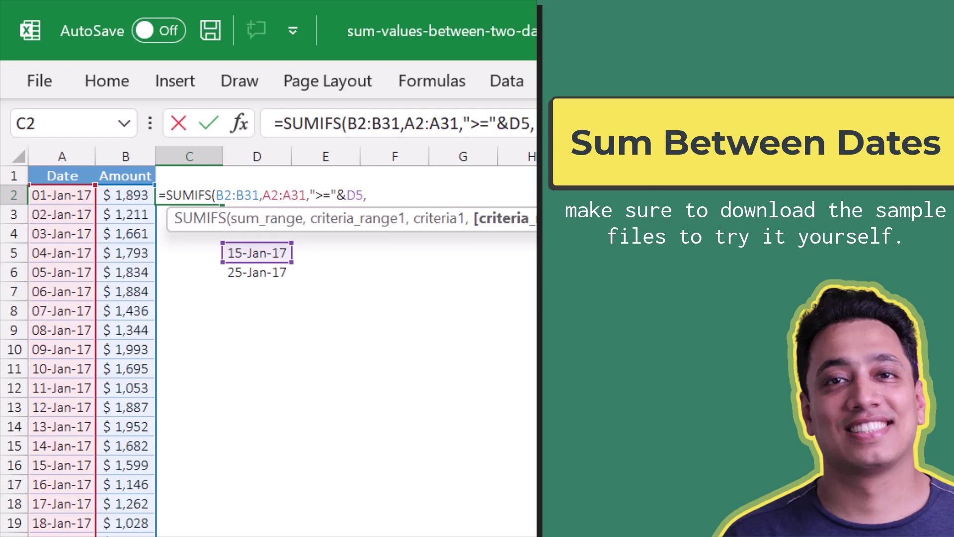
{"action": "left_click", "coordinate": [62, 194]}
{"action": "key", "text": "ctrl+shift+Down"}
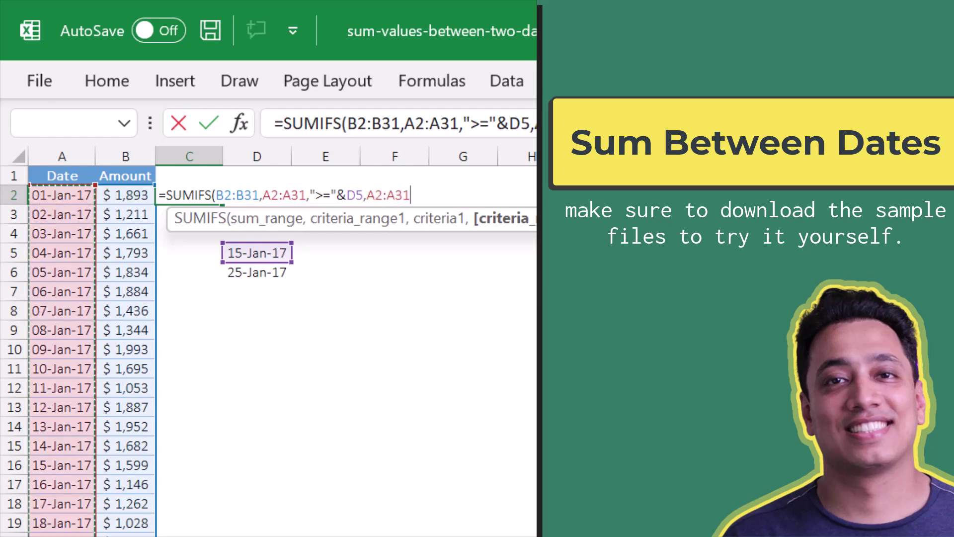
{"action": "type", "text": ","}
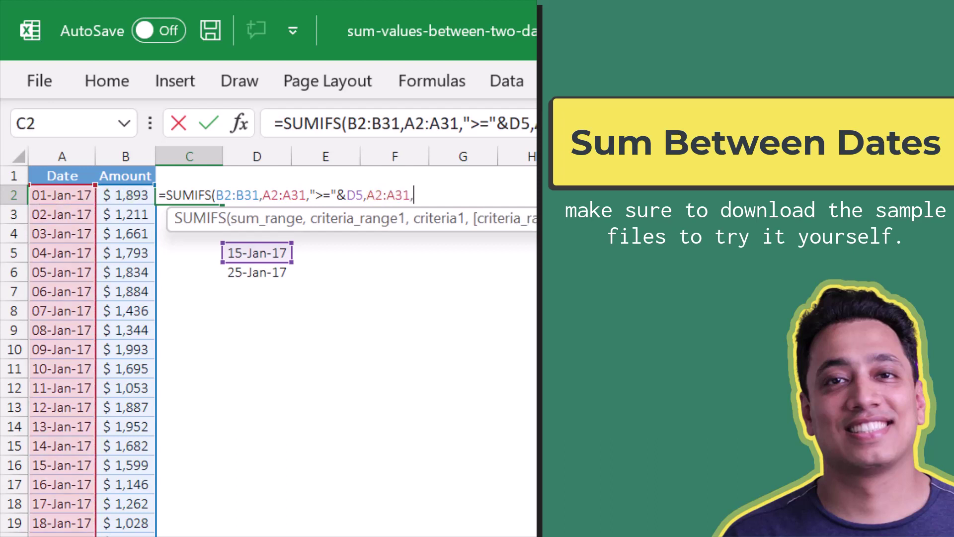
Set the second SUMIFS criterion to "<="&D6 for the end date and close the formula.
{"action": "type", "text": "\"<="}
{"action": "type", "text": "\""}
{"action": "type", "text": "&"}
{"action": "key", "text": "Down"}
{"action": "key", "text": "Down"}
{"action": "key", "text": "Down"}
{"action": "key", "text": "Down"}
{"action": "key", "text": "Right"}
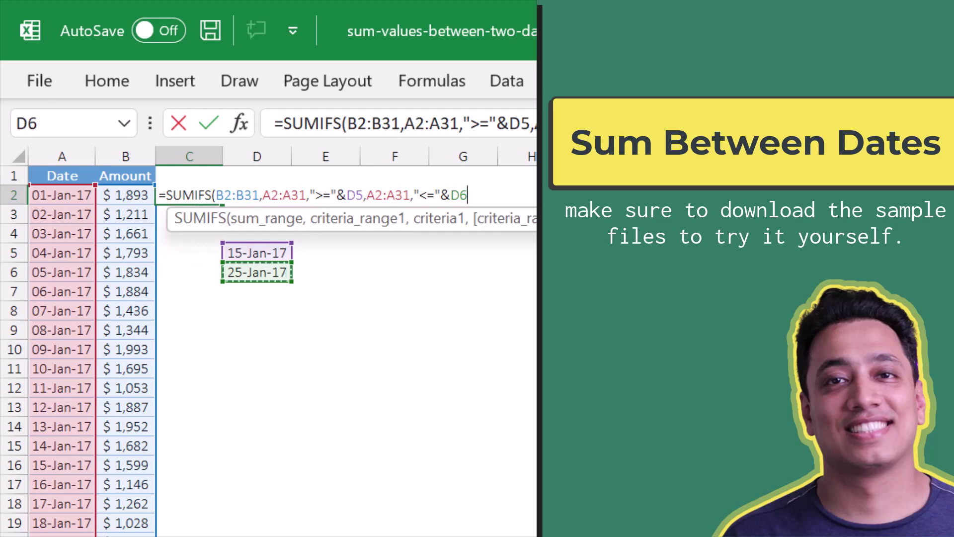
{"action": "type", "text": ")"}
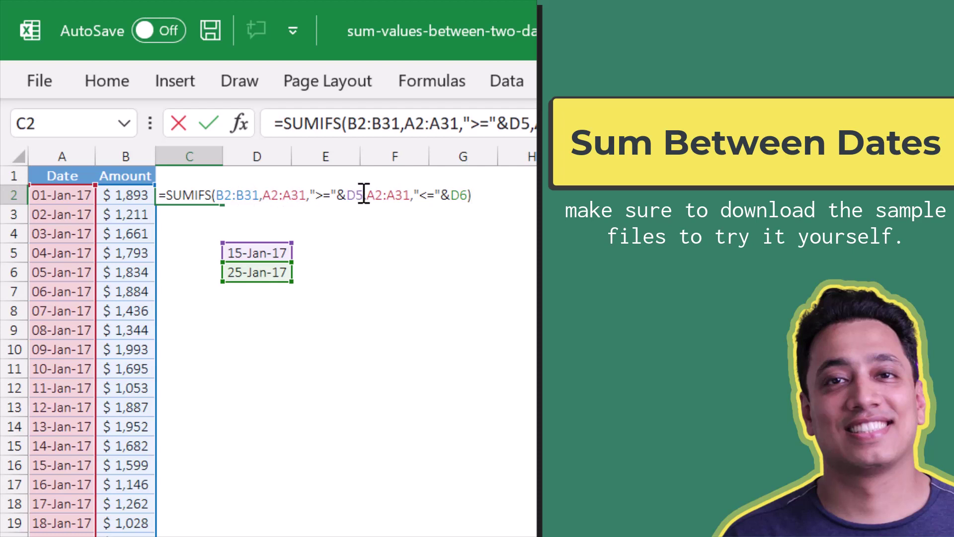
Review the date criteria and the second criteria range within the SUMIFS formula, and commit it in C2.
{"action": "left_click_drag", "start_coordinate": [364, 193], "coordinate": [304, 200]}
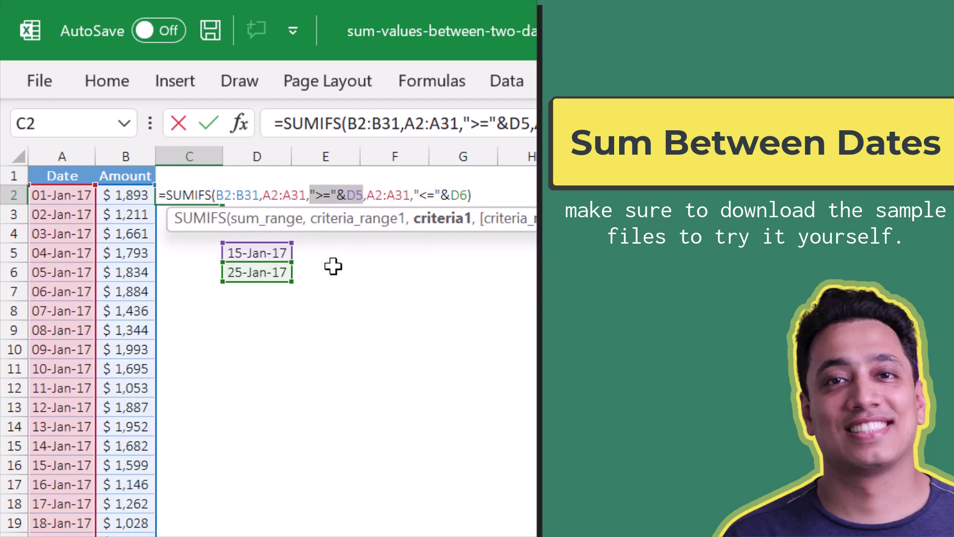
{"action": "left_click_drag", "start_coordinate": [410, 195], "coordinate": [367, 195]}
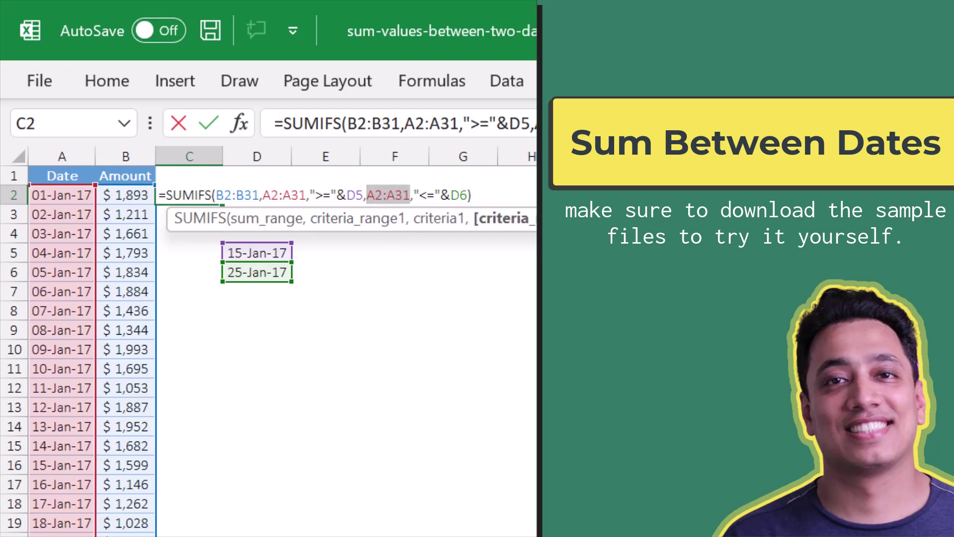
{"action": "left_click_drag", "start_coordinate": [470, 194], "coordinate": [420, 194]}
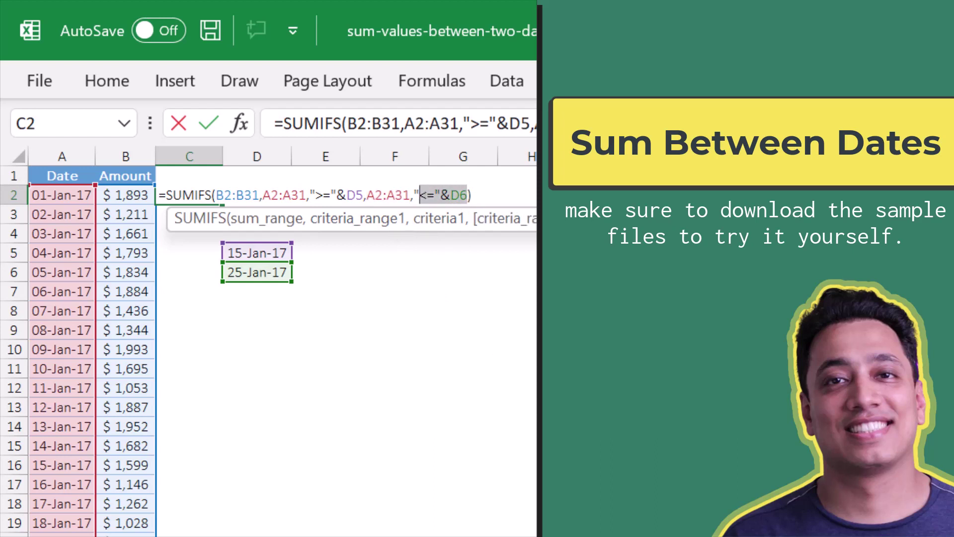
{"action": "left_click", "coordinate": [368, 189]}
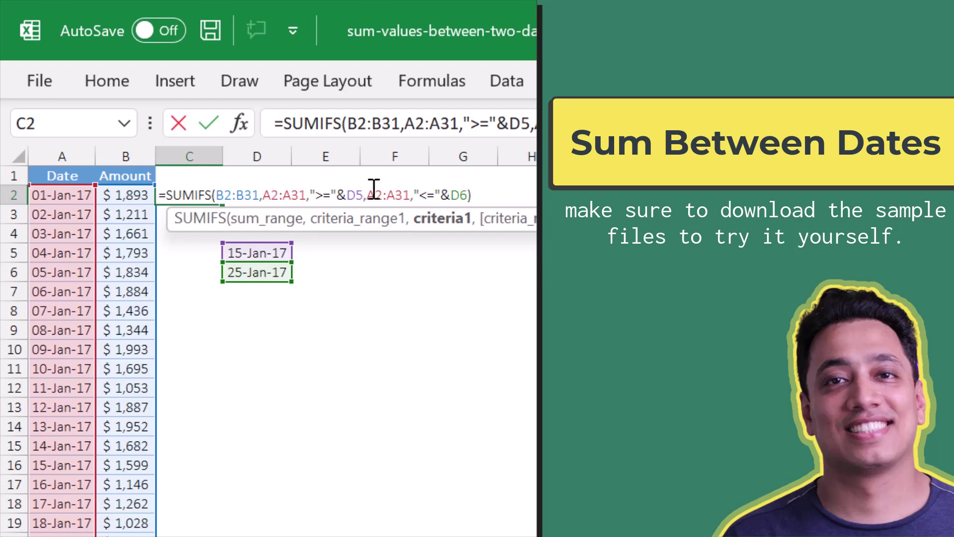
{"action": "key", "text": "Return"}
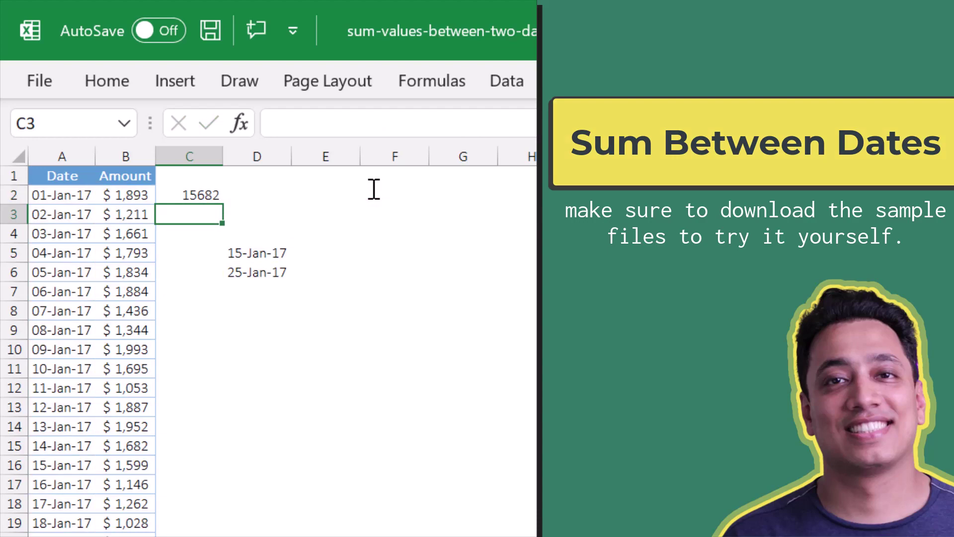
{"action": "key", "text": "Up"}
{"action": "key", "text": "Left"}
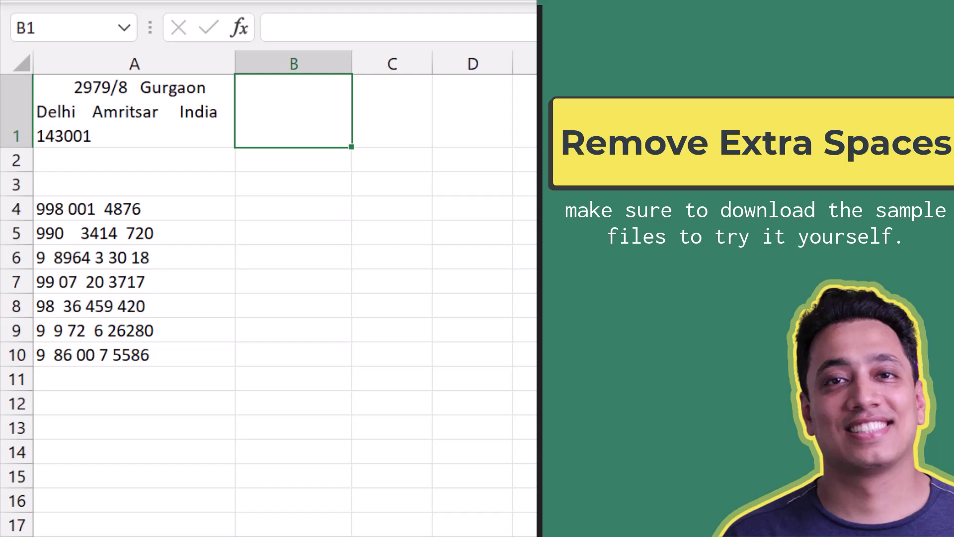
Enter the formula =TRIM(A1) in cell B1 to remove the extra spaces from the address text.
{"action": "type", "text": "=TRIM("}
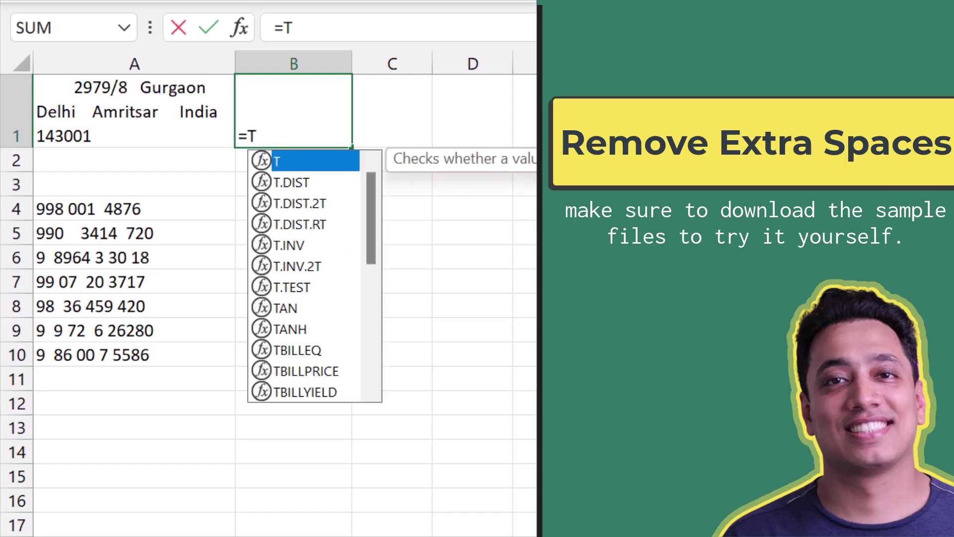
{"action": "key", "text": "Left"}
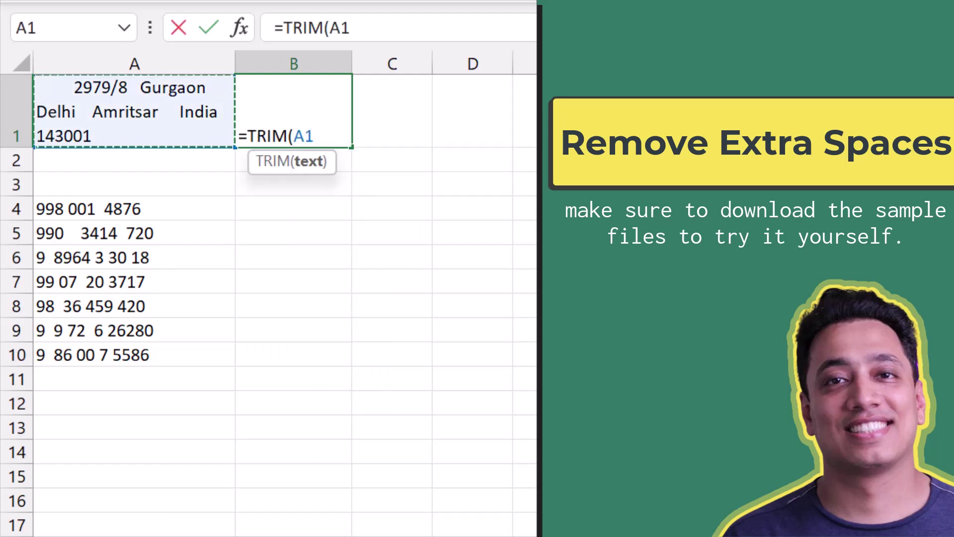
{"action": "type", "text": ")"}
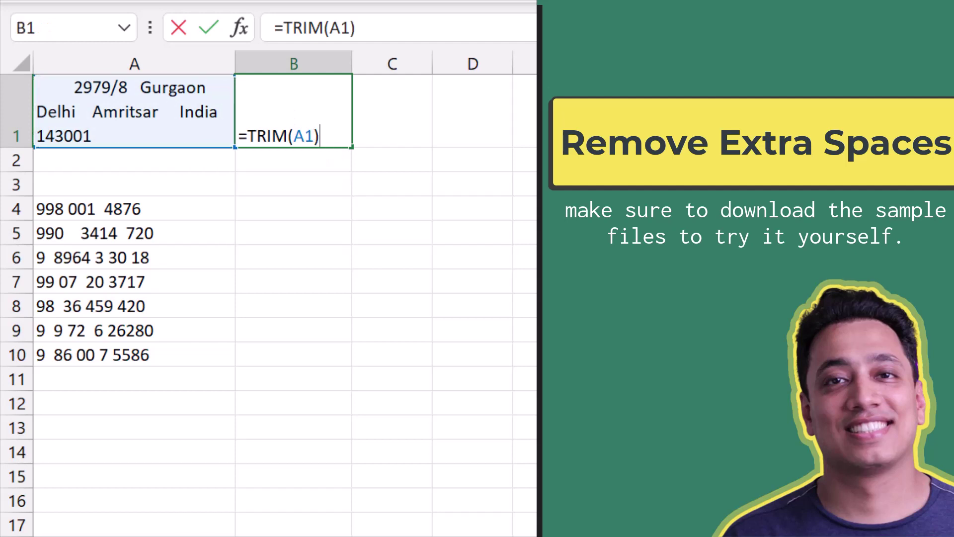
{"action": "key", "text": "Return"}
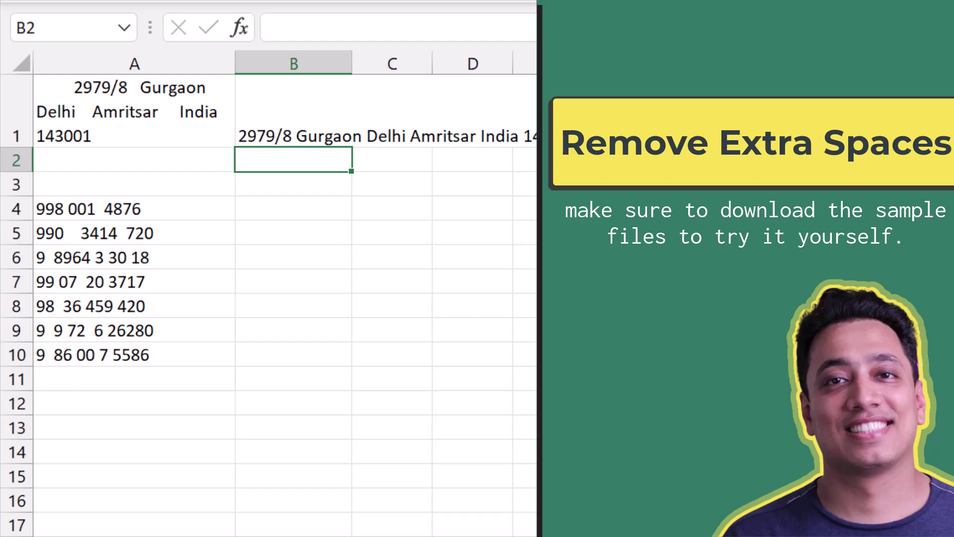
Enter the formula =TRIM(A4) in cell B4 to trim the spaced number beside it.
{"action": "left_click", "coordinate": [293, 232]}
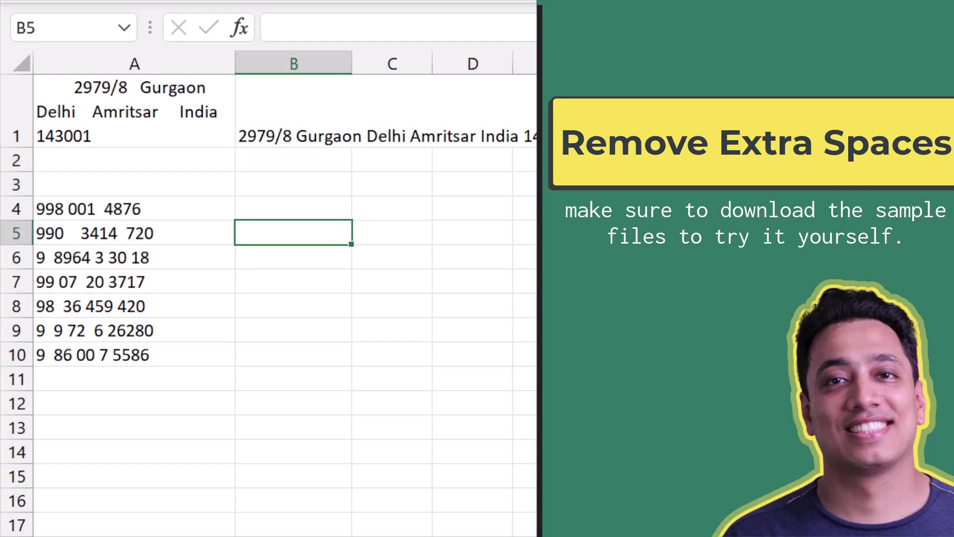
{"action": "left_click", "coordinate": [293, 208]}
{"action": "type", "text": "=Tr"}
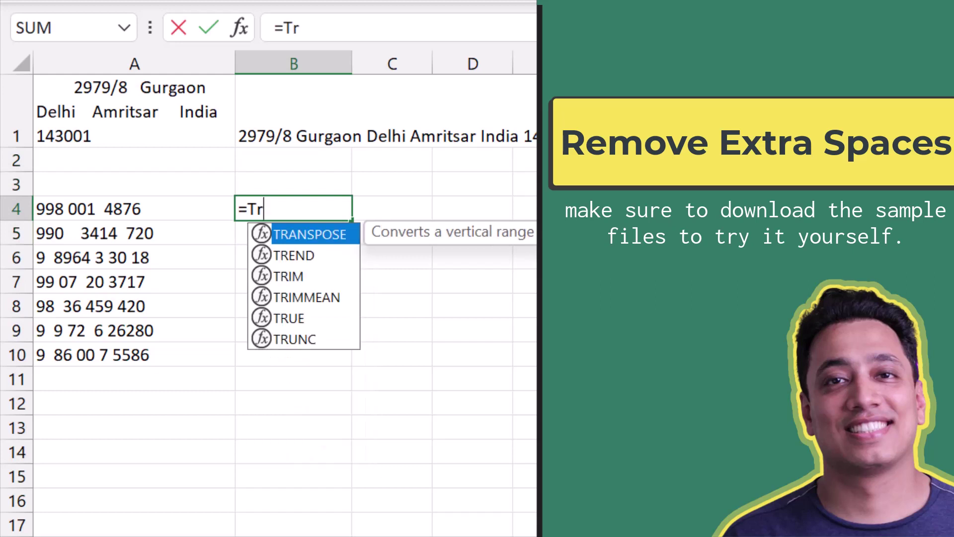
{"action": "key", "text": "Down"}
{"action": "key", "text": "Down"}
{"action": "key", "text": "Tab"}
{"action": "key", "text": "Left"}
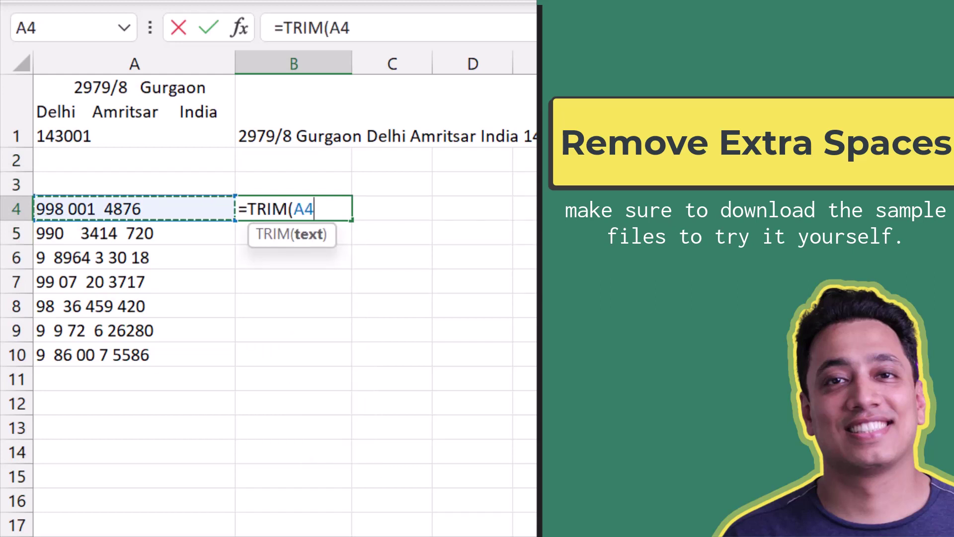
{"action": "type", "text": ")"}
{"action": "key", "text": "Return"}
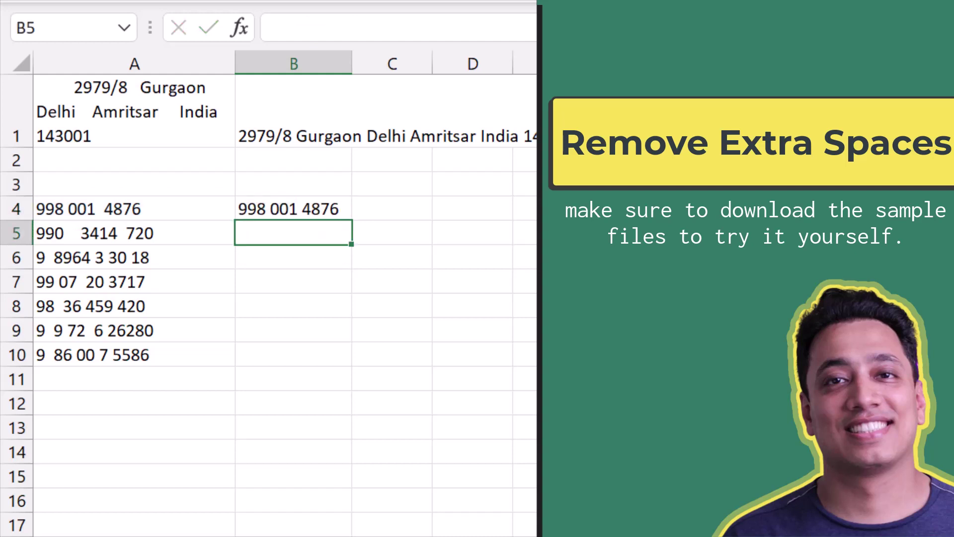
Fill the TRIM formula from B4 down column B through row 10.
{"action": "key", "text": "Left"}
{"action": "key", "text": "ctrl+Down"}
{"action": "key", "text": "Right"}
{"action": "key", "text": "ctrl+shift+Up"}
{"action": "key", "text": "ctrl+d"}
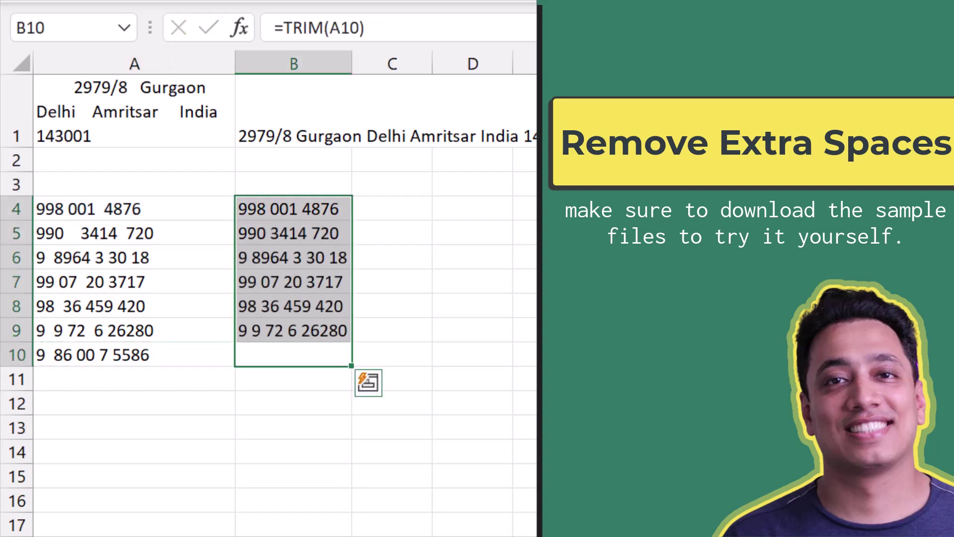
{"action": "key", "text": "Up"}
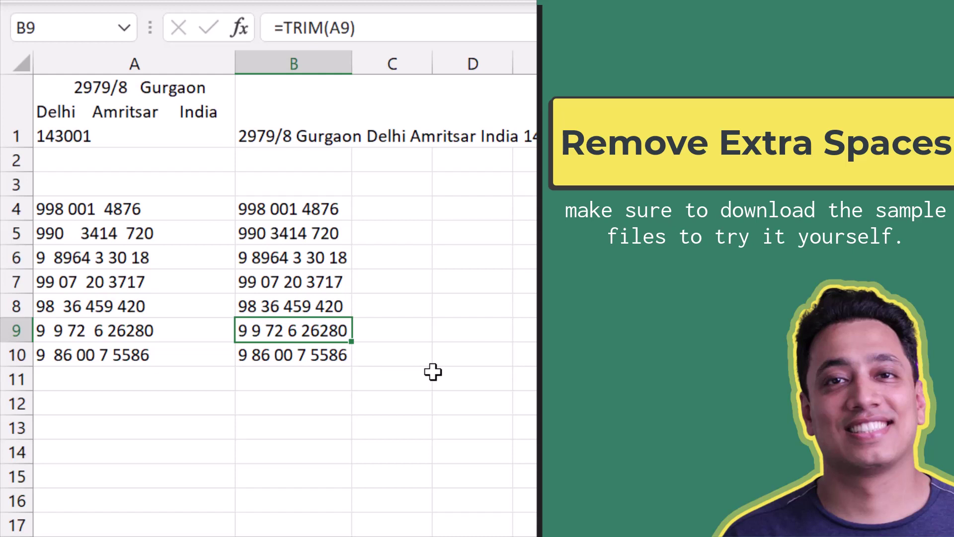
Clear the TRIM formulas from B4:B10.
{"action": "key", "text": "ctrl+Up"}
{"action": "key", "text": "ctrl+shift+Down"}
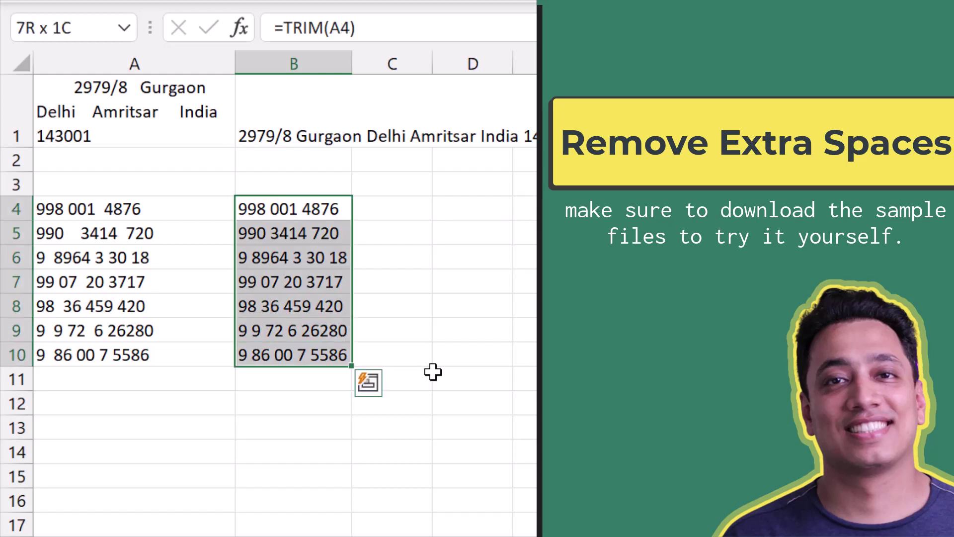
{"action": "key", "text": "Delete"}
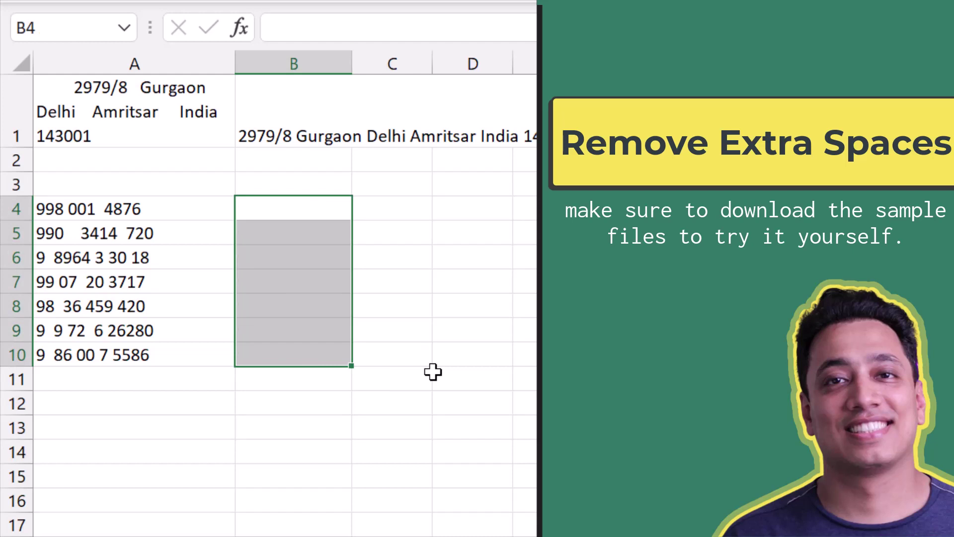
Enter the formula =SUBSTITUTE(A4," ","") in cell B4 to strip every space from the number in A4.
{"action": "key", "text": "shift+BackSpace"}
{"action": "type", "text": "=Su"}
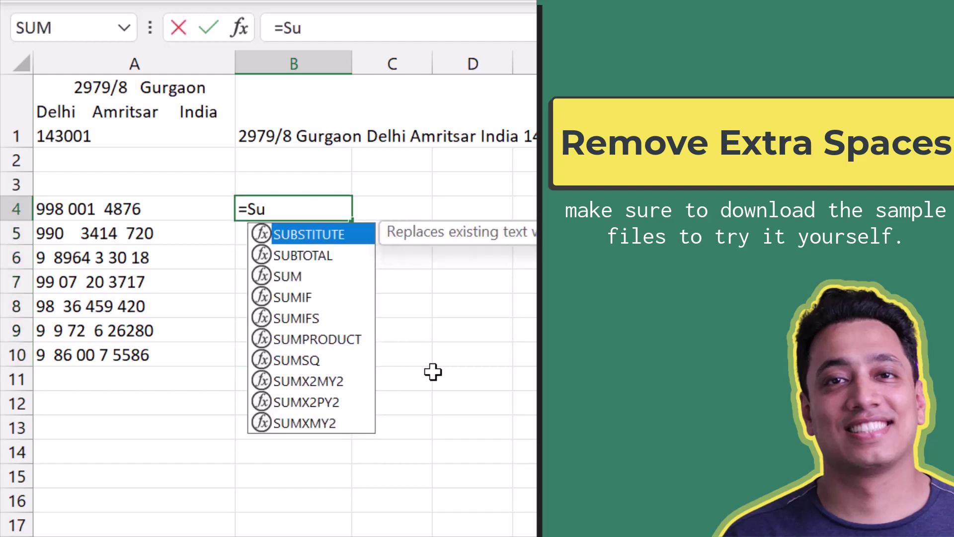
{"action": "key", "text": "Tab"}
{"action": "key", "text": "Left"}
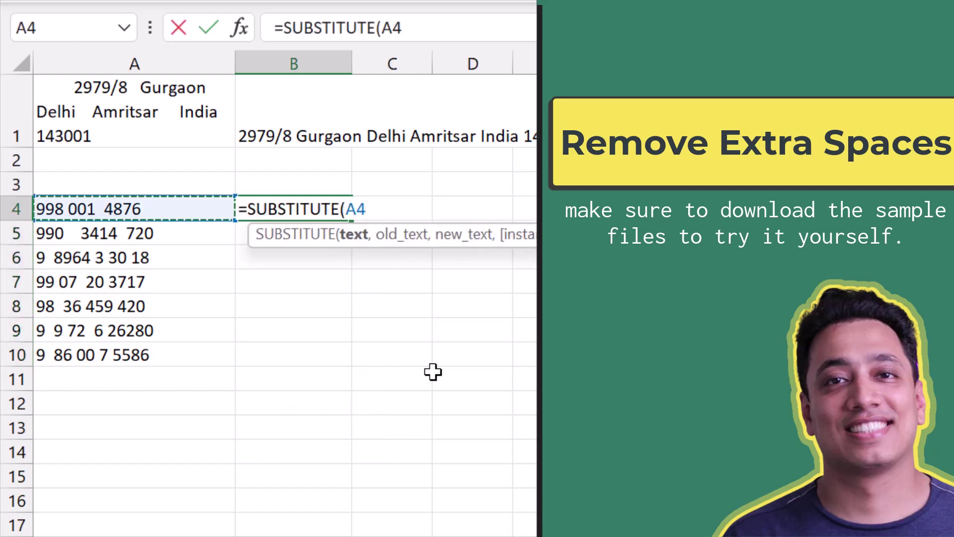
{"action": "type", "text": ","}
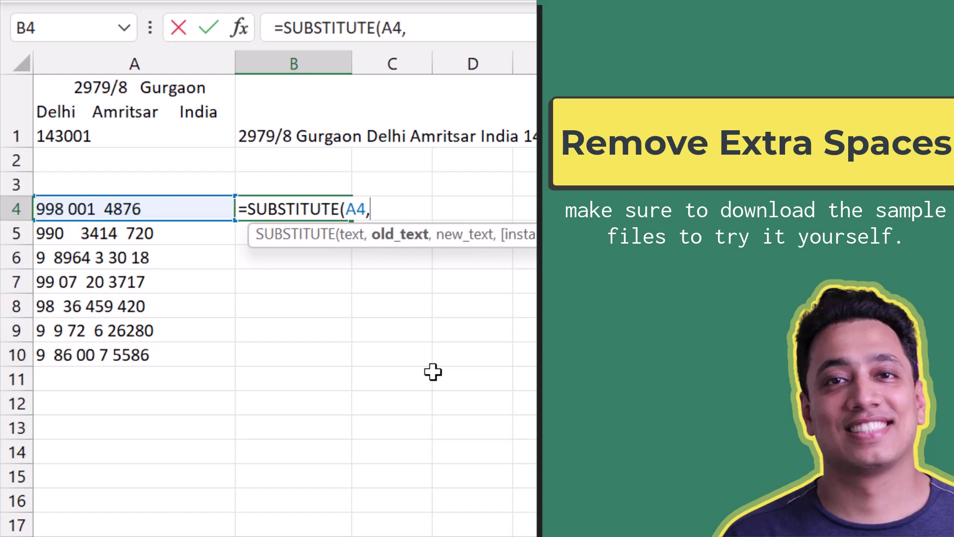
{"action": "type", "text": "\" \""}
{"action": "type", "text": ","}
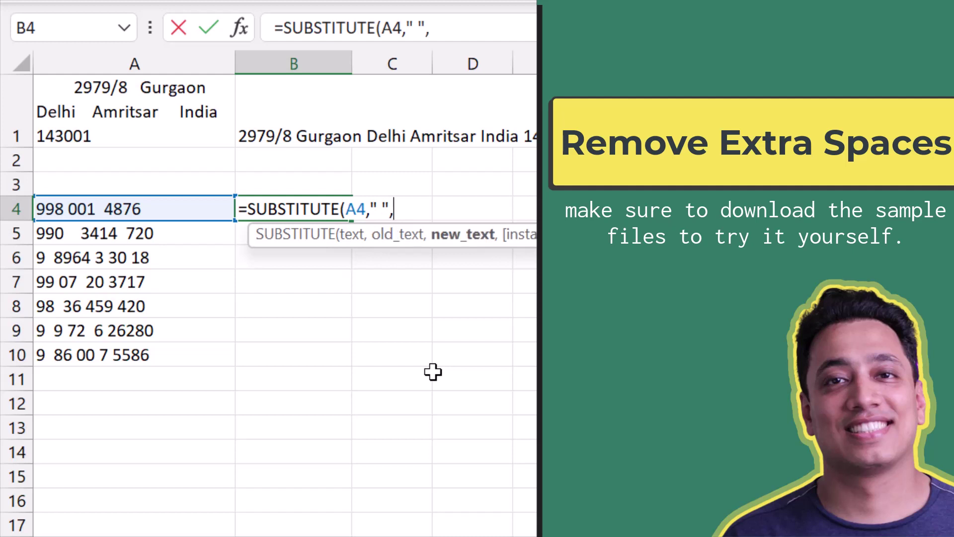
{"action": "type", "text": "\"\")"}
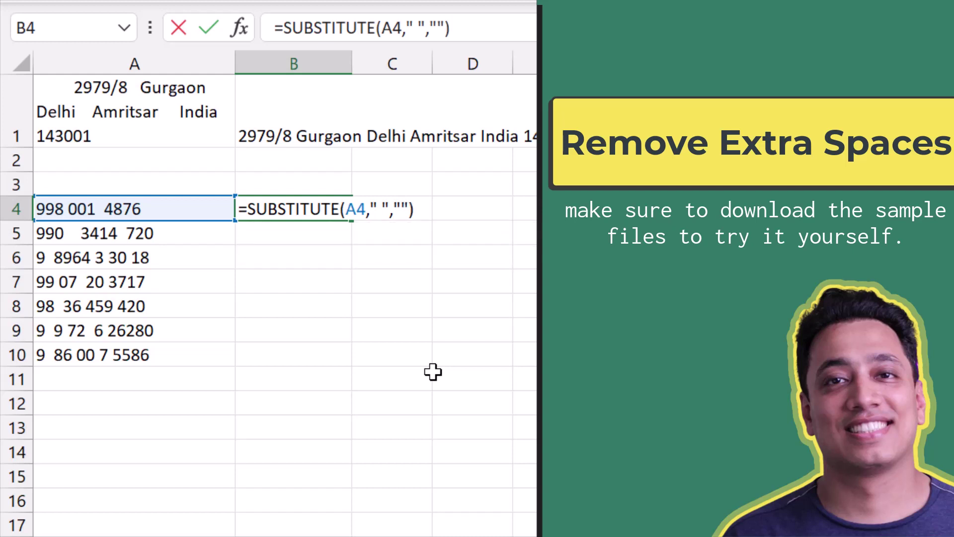
{"action": "key", "text": "Return"}
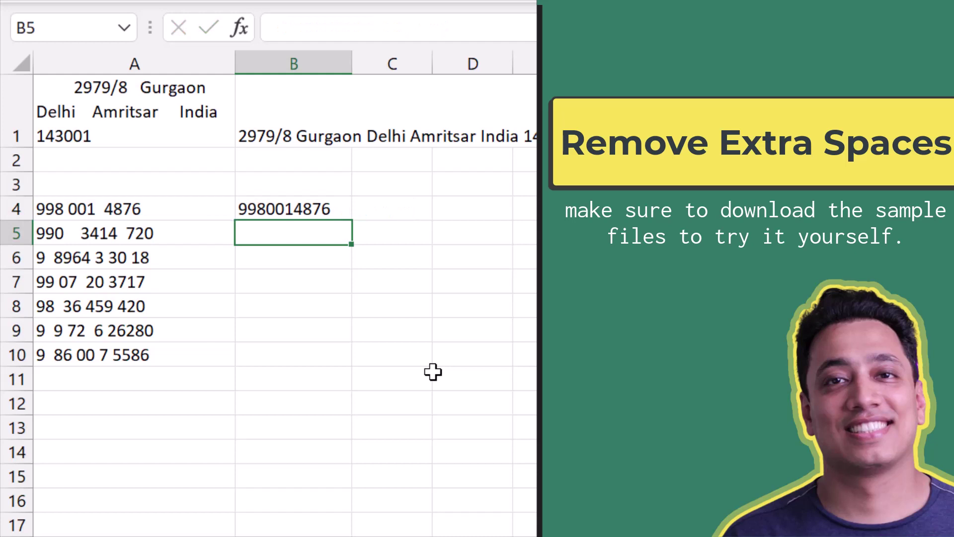
Enter the formula =LEN(A4) in cell C4 to count the characters of the original spaced number.
{"action": "key", "text": "Left"}
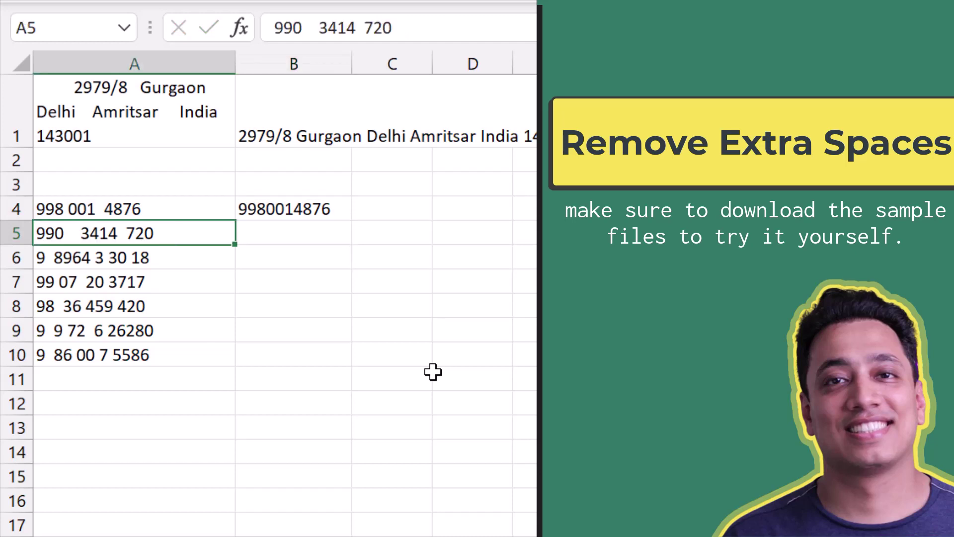
{"action": "key", "text": "Up"}
{"action": "key", "text": "Right"}
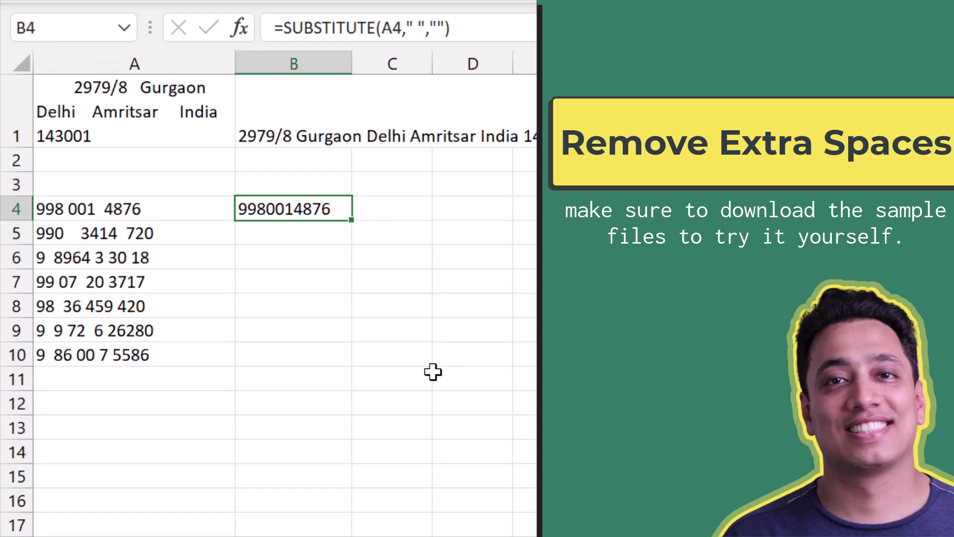
{"action": "key", "text": "Right"}
{"action": "type", "text": "=Len"}
{"action": "key", "text": "Tab"}
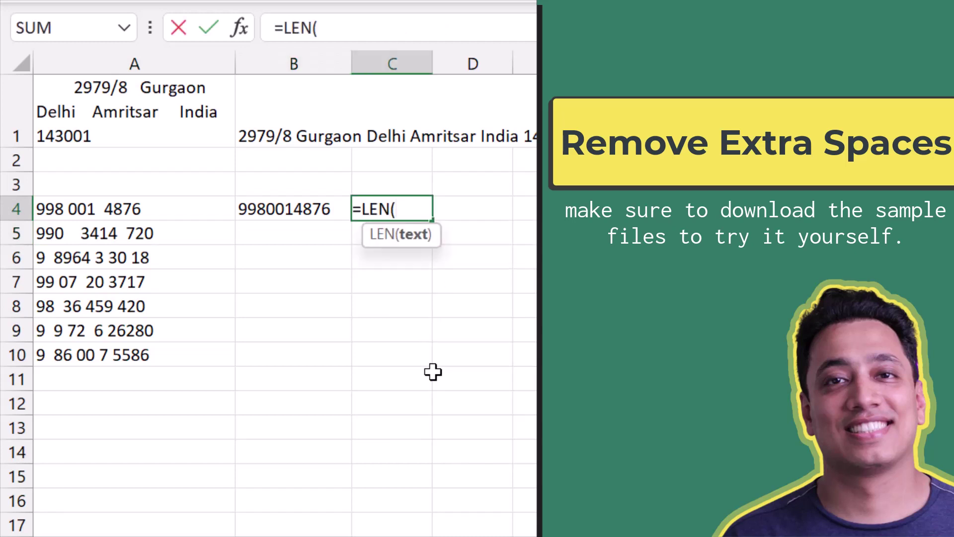
{"action": "key", "text": "Left"}
{"action": "key", "text": "Left"}
{"action": "type", "text": ")"}
{"action": "key", "text": "Return"}
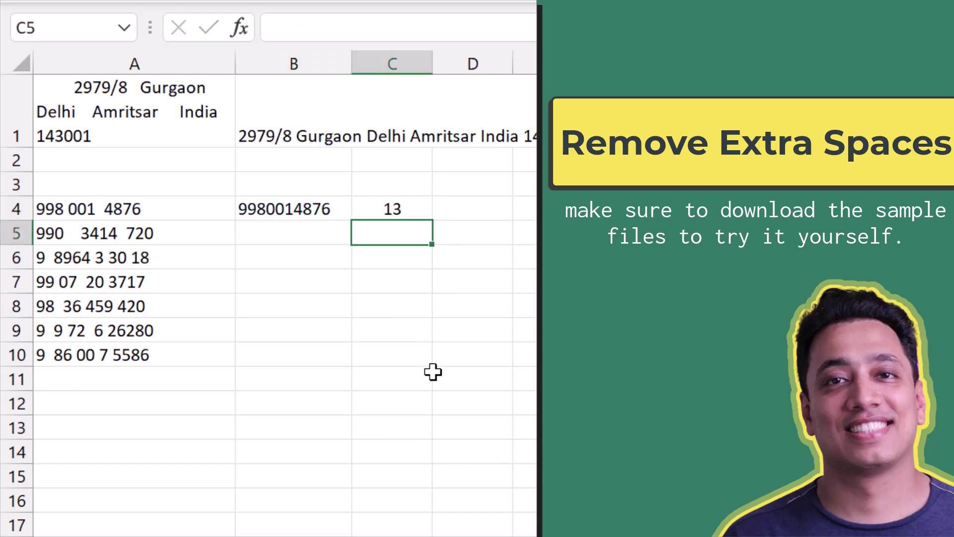
Replace the formula in cell C4 with =LEN(B4) to count the characters of the cleaned number.
{"action": "key", "text": "Up"}
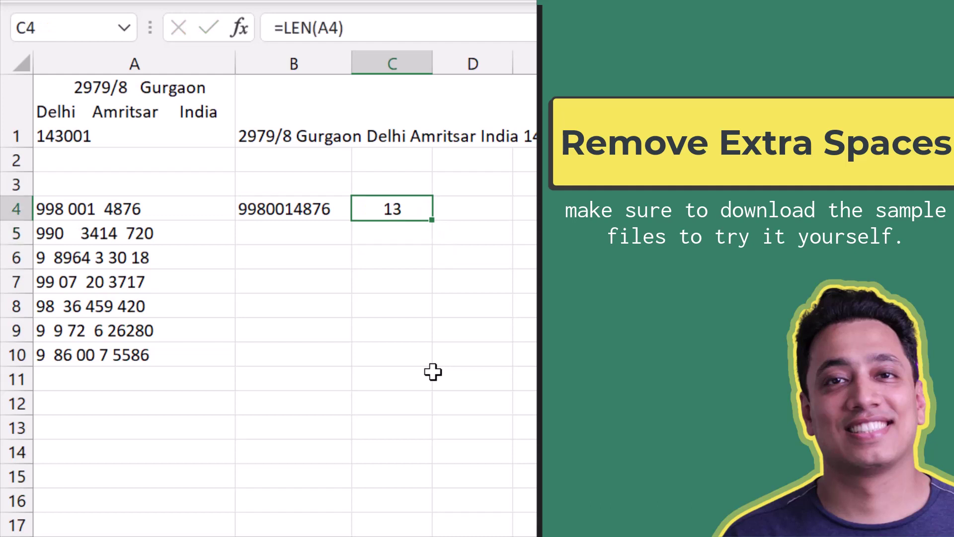
{"action": "type", "text": "="}
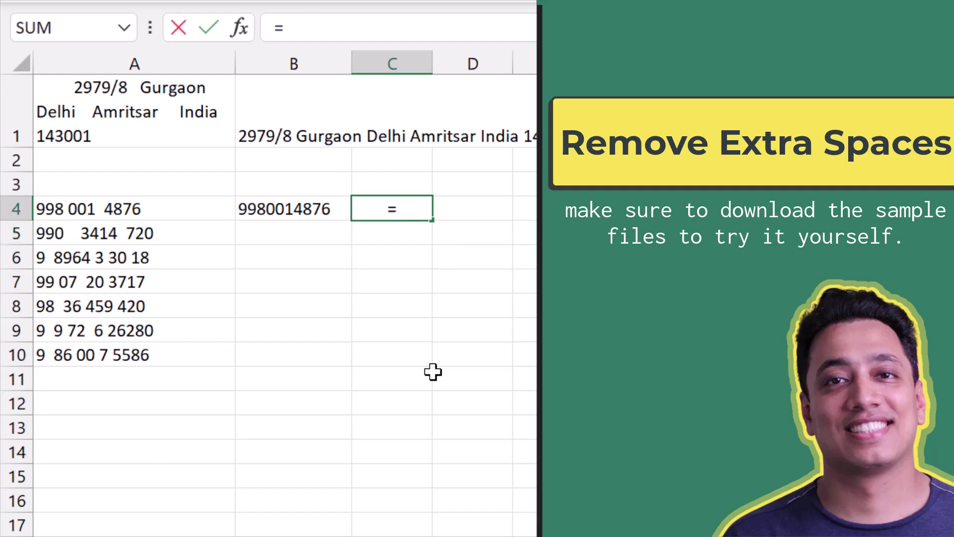
{"action": "key", "text": "Left"}
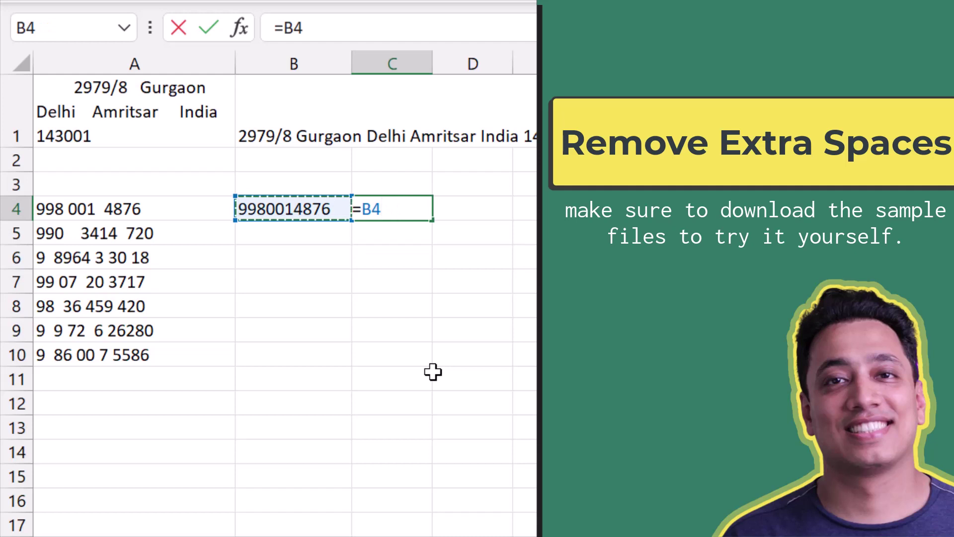
{"action": "key", "text": "BackSpace"}
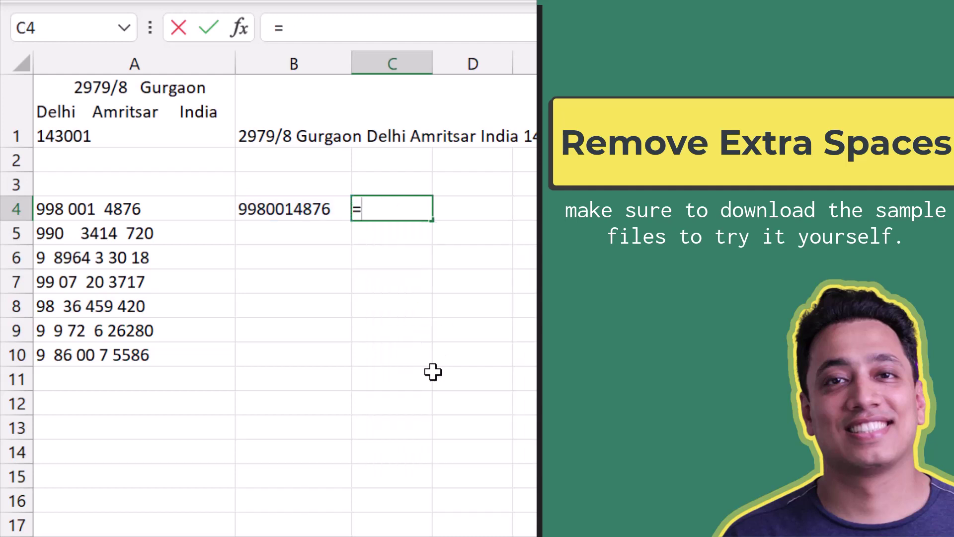
{"action": "type", "text": "Len"}
{"action": "key", "text": "Tab"}
{"action": "key", "text": "Left"}
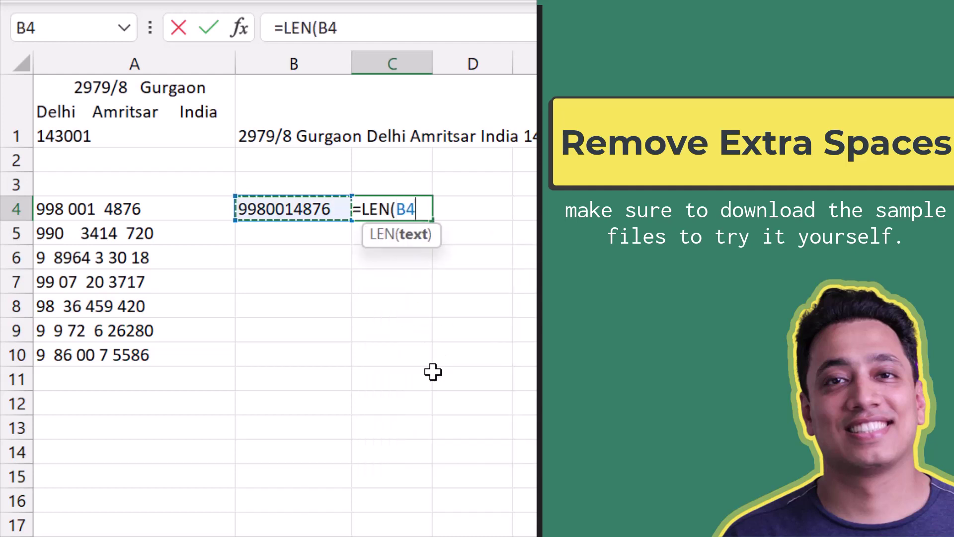
{"action": "type", "text": ")"}
{"action": "key", "text": "Return"}
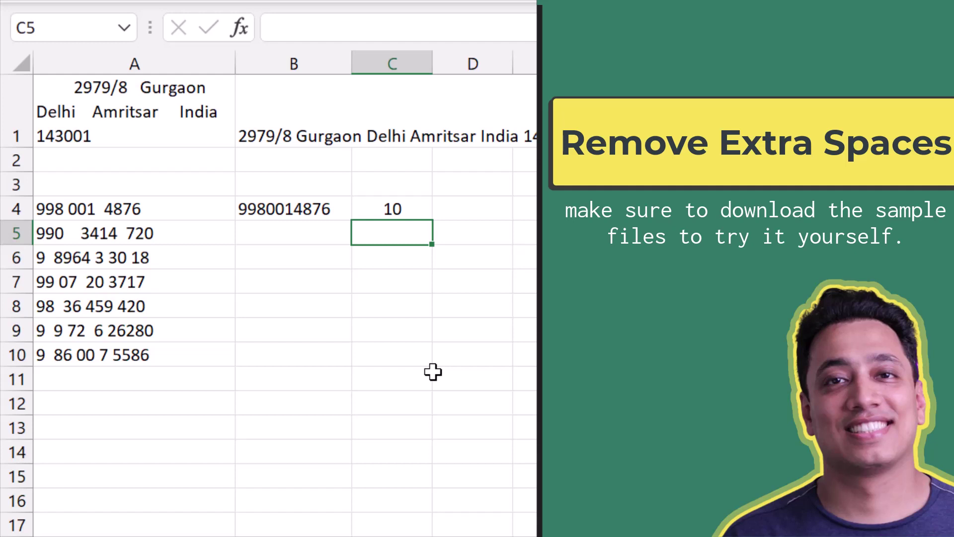
Fill the SUBSTITUTE formula from B4 and the LEN formula from C4 down through row 10.
{"action": "key", "text": "Up"}
{"action": "key", "text": "Left"}
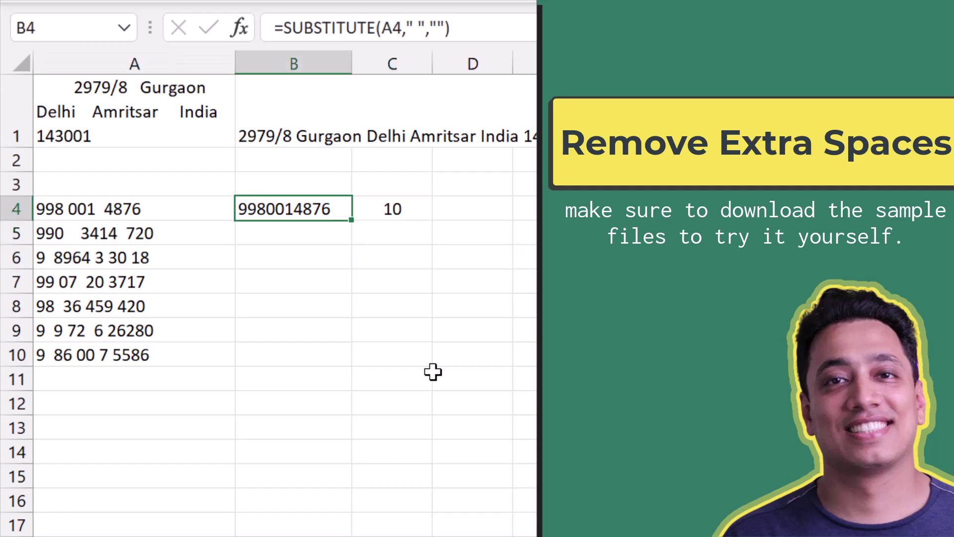
{"action": "left_click_drag", "start_coordinate": [350, 220], "coordinate": [396, 212]}
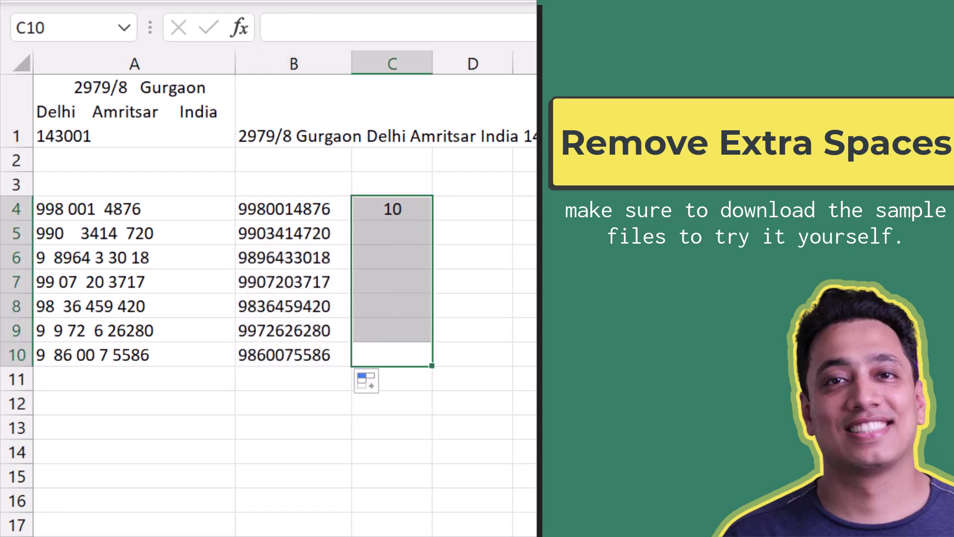
{"action": "key", "text": "ctrl+d"}
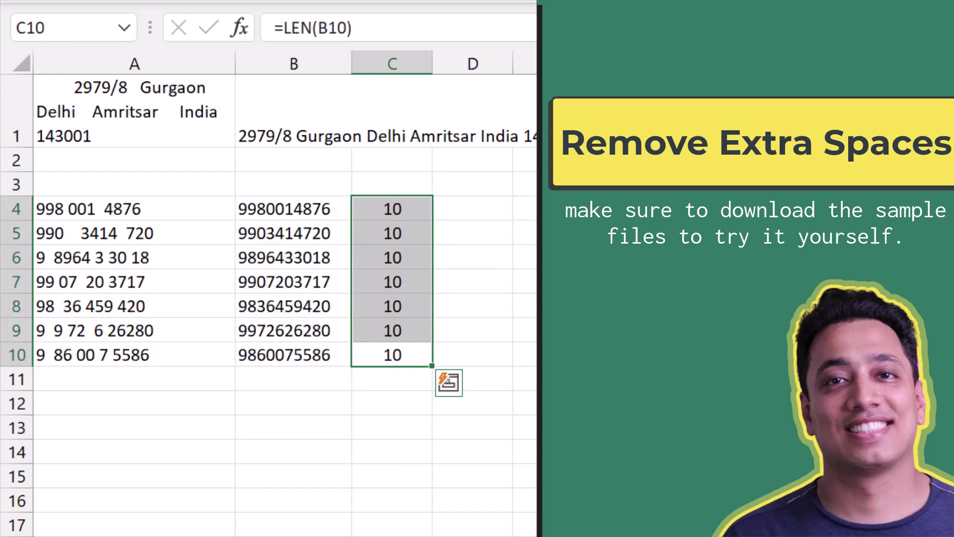
{"action": "left_click", "coordinate": [794, 378]}
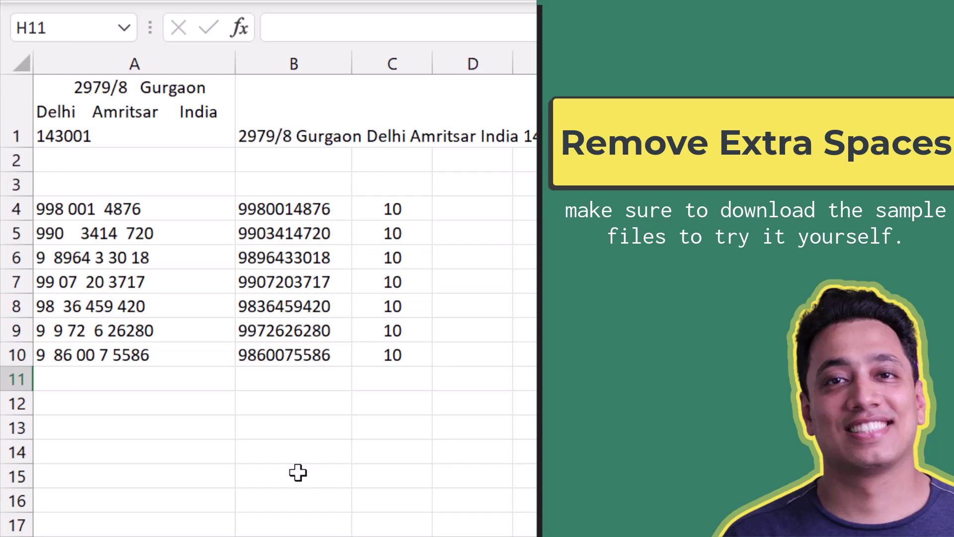
Start a formula in cell B13 with =Cl.
{"action": "left_click", "coordinate": [304, 428]}
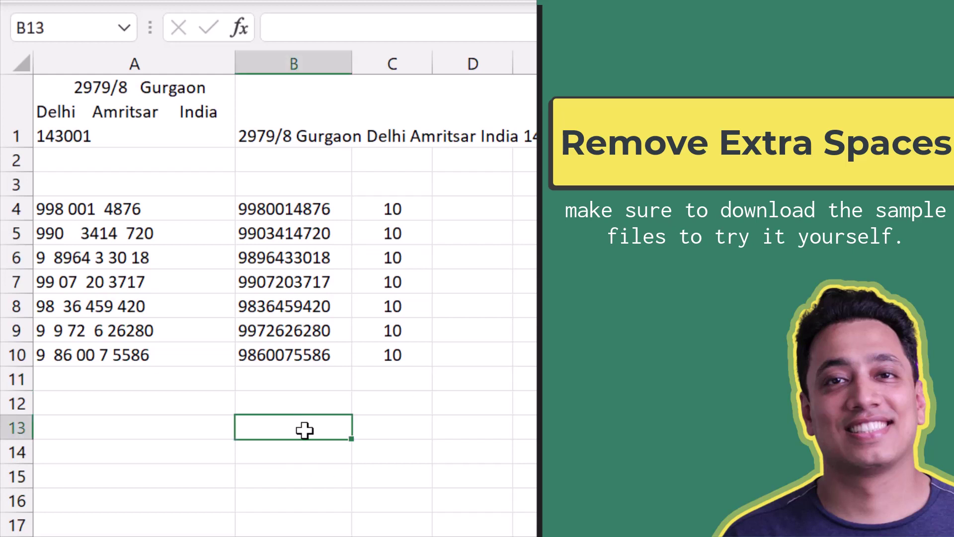
{"action": "type", "text": "=Cl"}
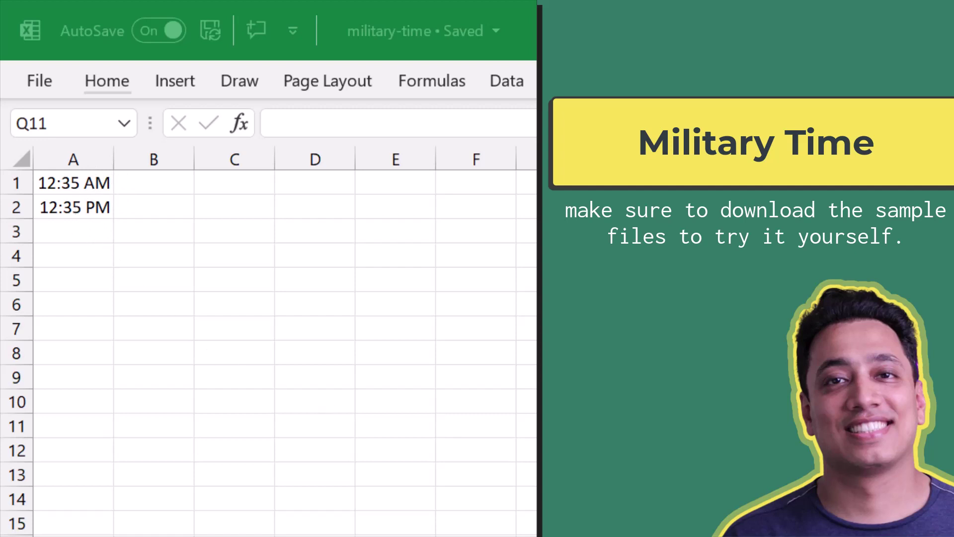
In the military-time workbook, enter =TEXT(A1,"HHMM") in cell B1 to convert the time in A1 to military format.
{"action": "key", "text": "alt+Tab"}
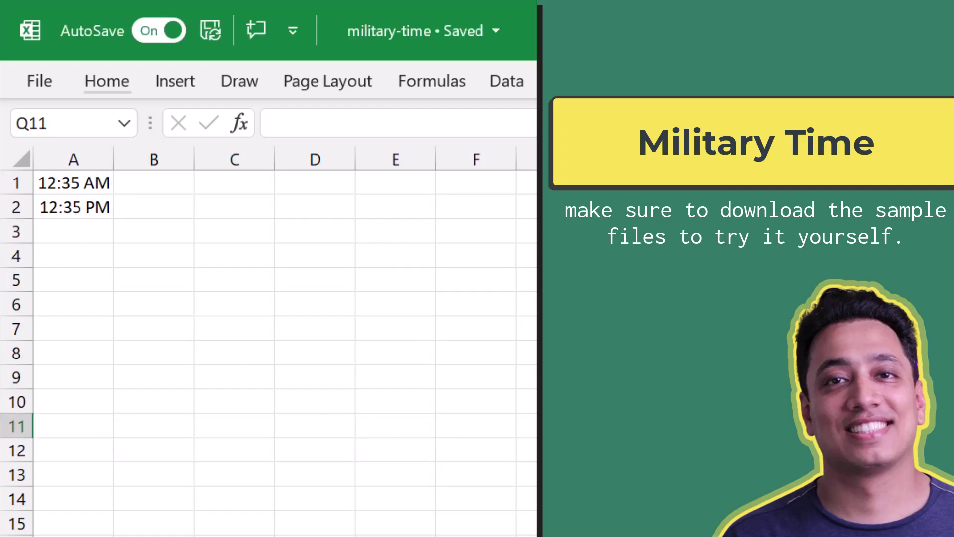
{"action": "left_click", "coordinate": [153, 181]}
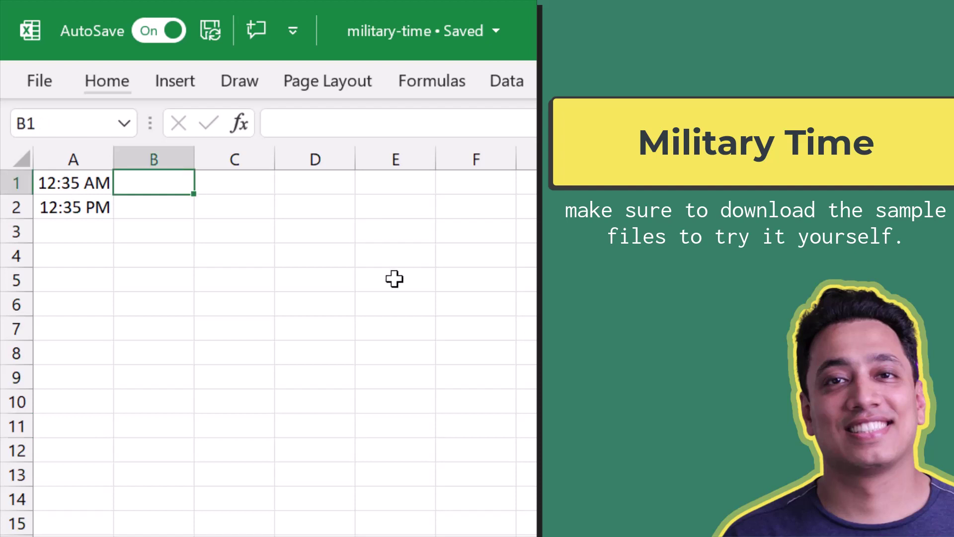
{"action": "type", "text": "=Text"}
{"action": "key", "text": "Tab"}
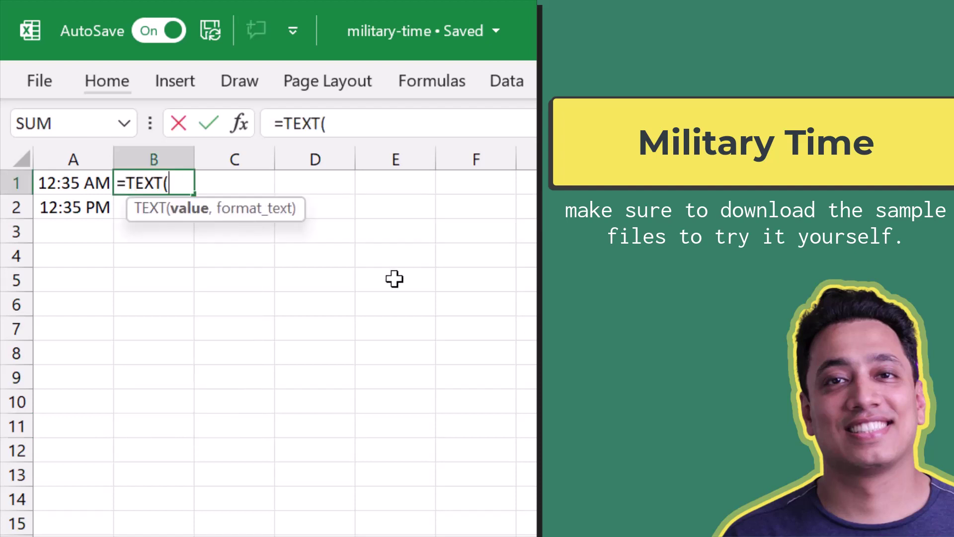
{"action": "key", "text": "Left"}
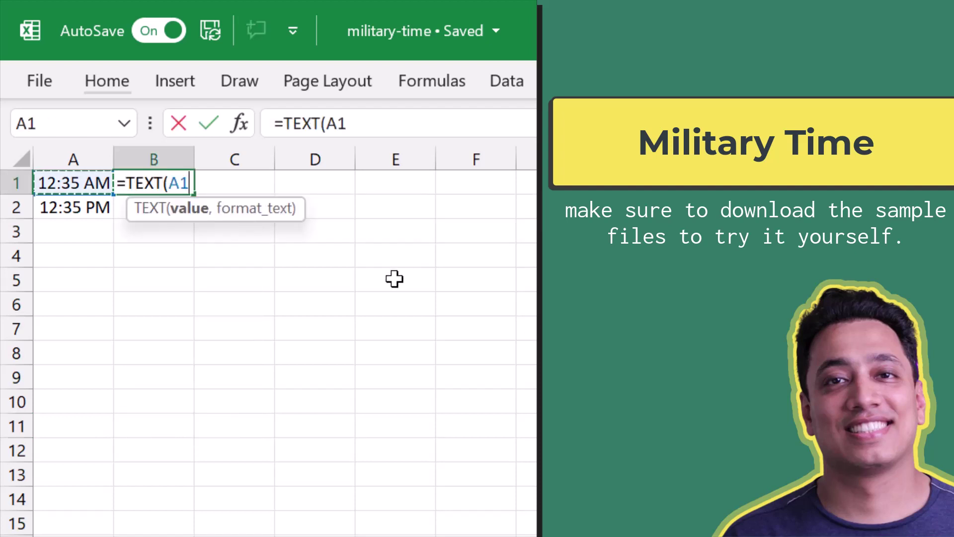
{"action": "type", "text": ",\""}
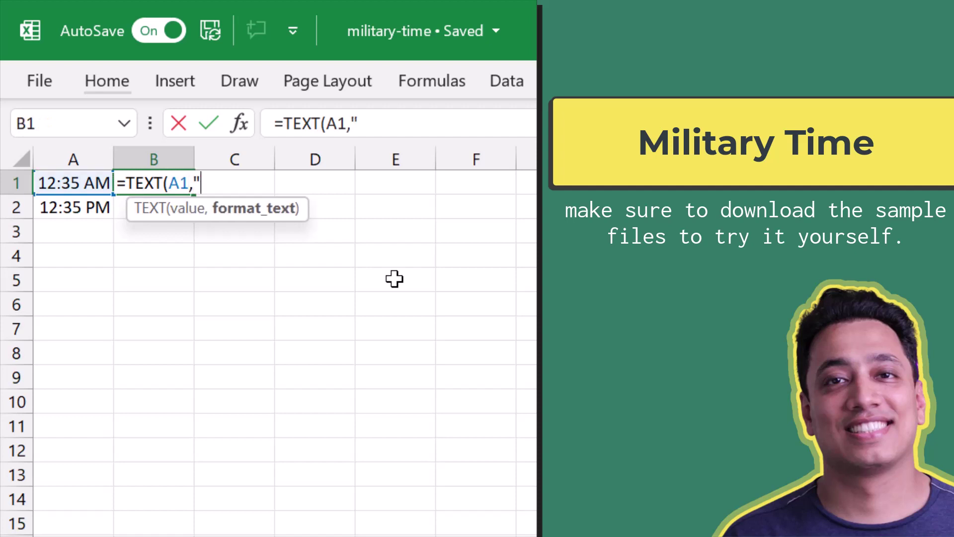
{"action": "type", "text": "HHM"}
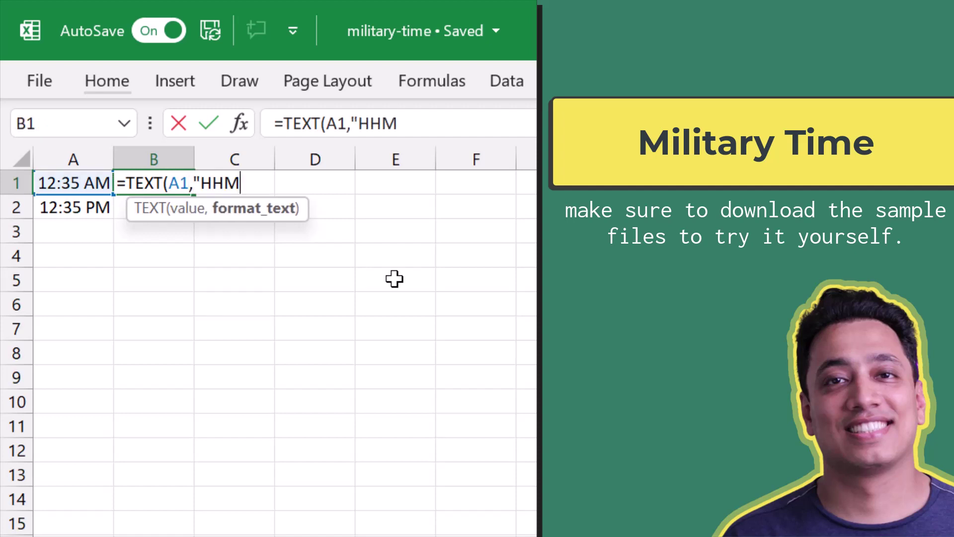
{"action": "type", "text": "M\""}
{"action": "type", "text": ")"}
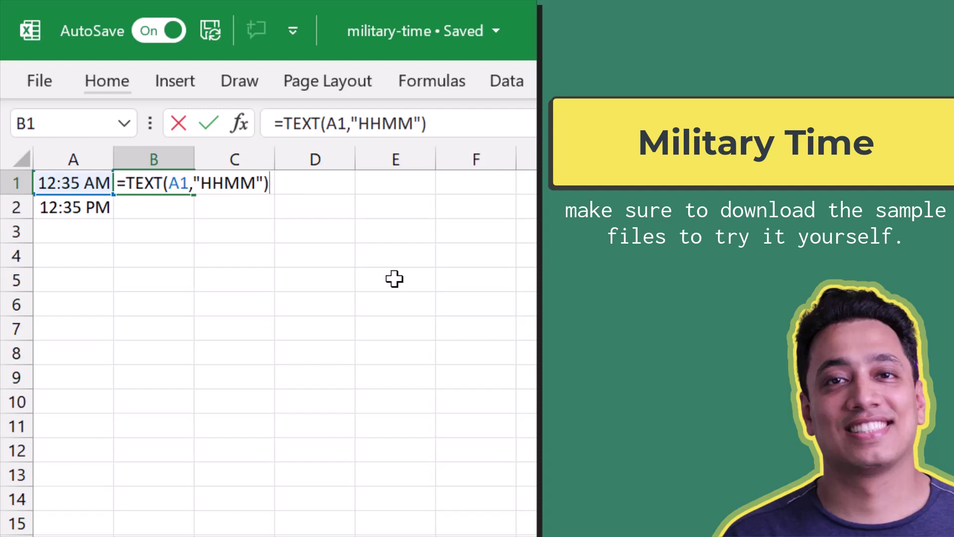
{"action": "key", "text": "Return"}
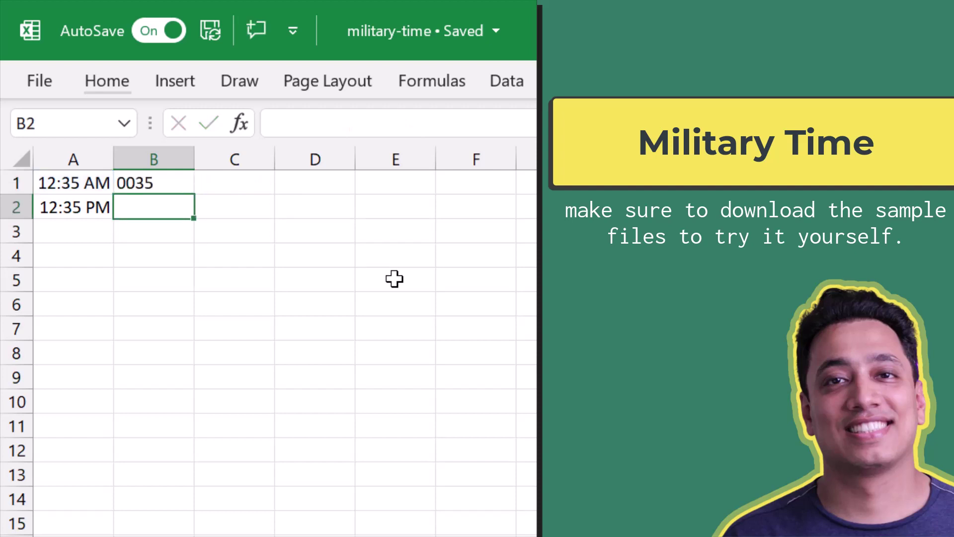
Centre the result in B1 and fill its TEXT formula down to B2.
{"action": "key", "text": "Up"}
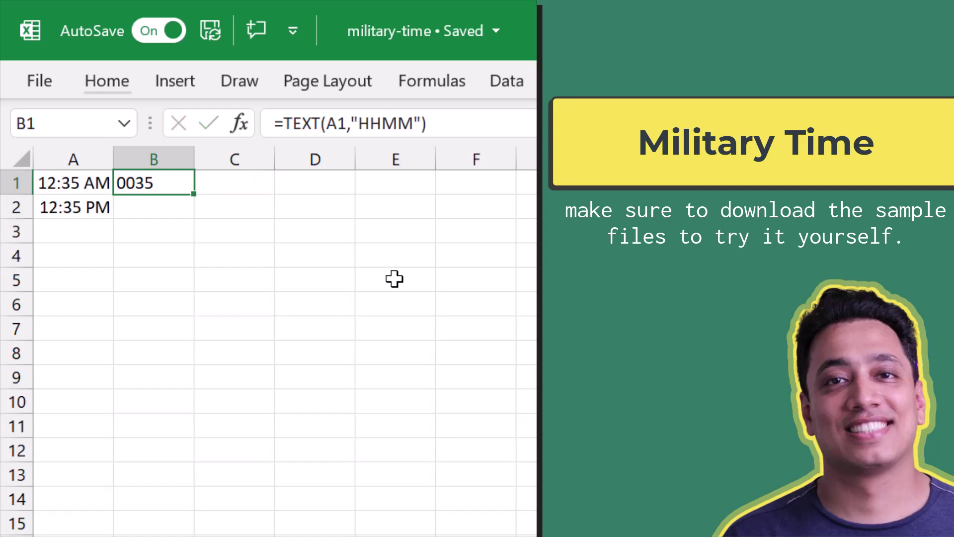
{"action": "key", "text": "Down"}
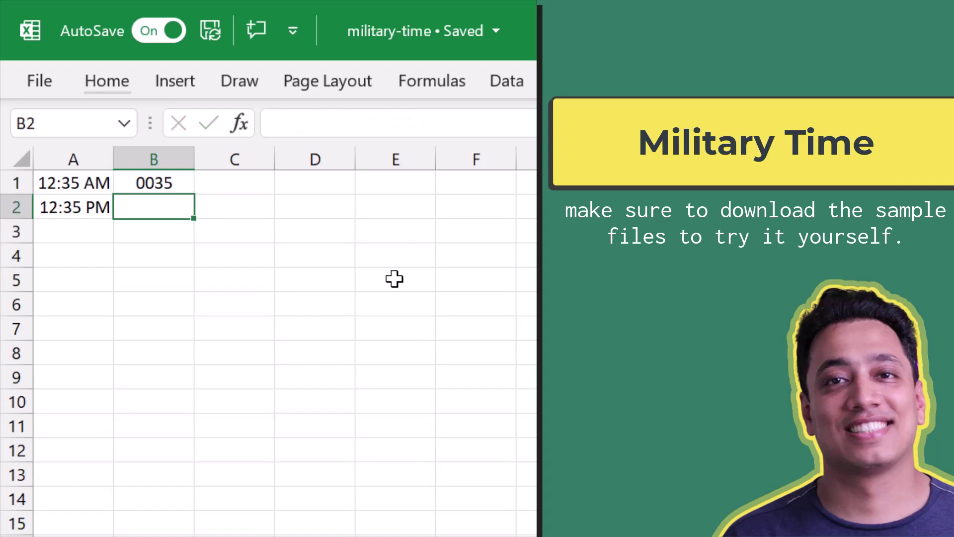
{"action": "key", "text": "ctrl+d"}
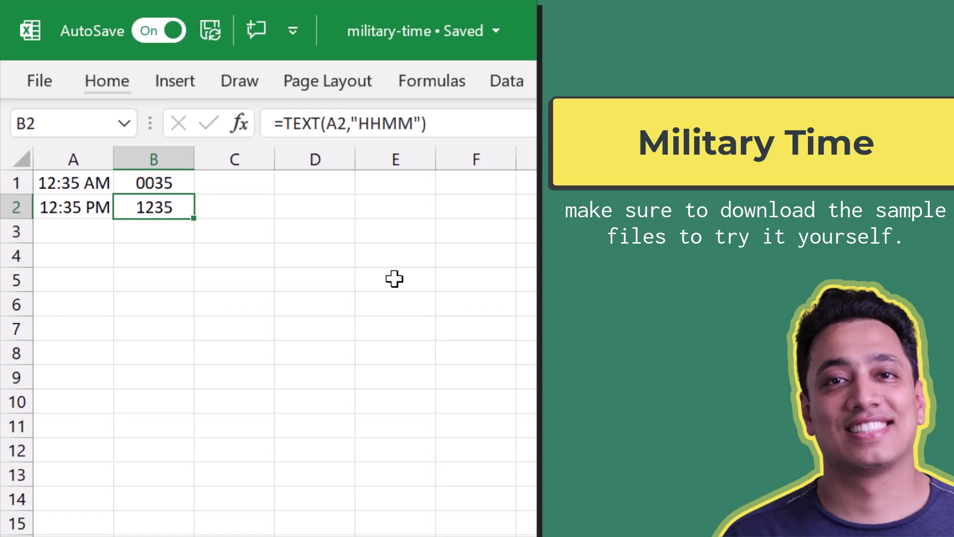
{"action": "left_click", "coordinate": [394, 279]}
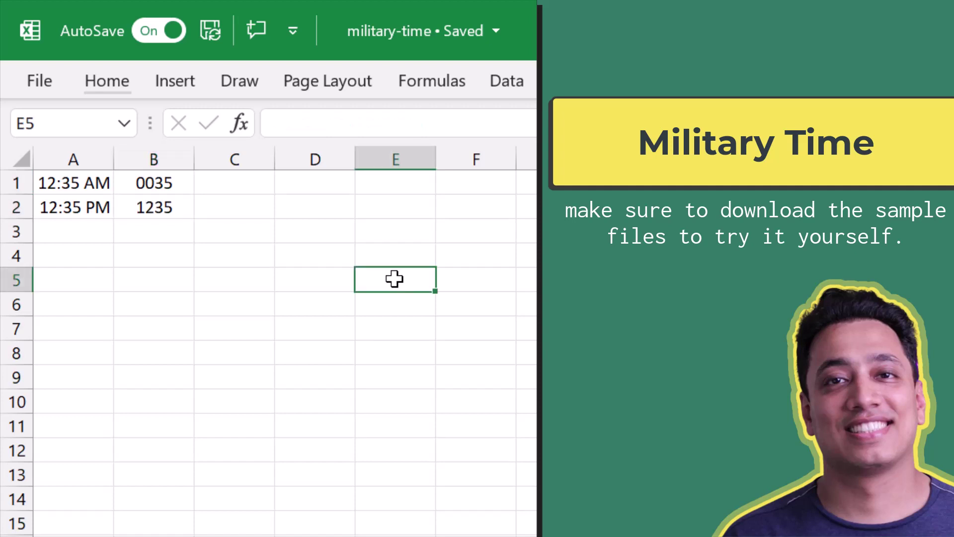